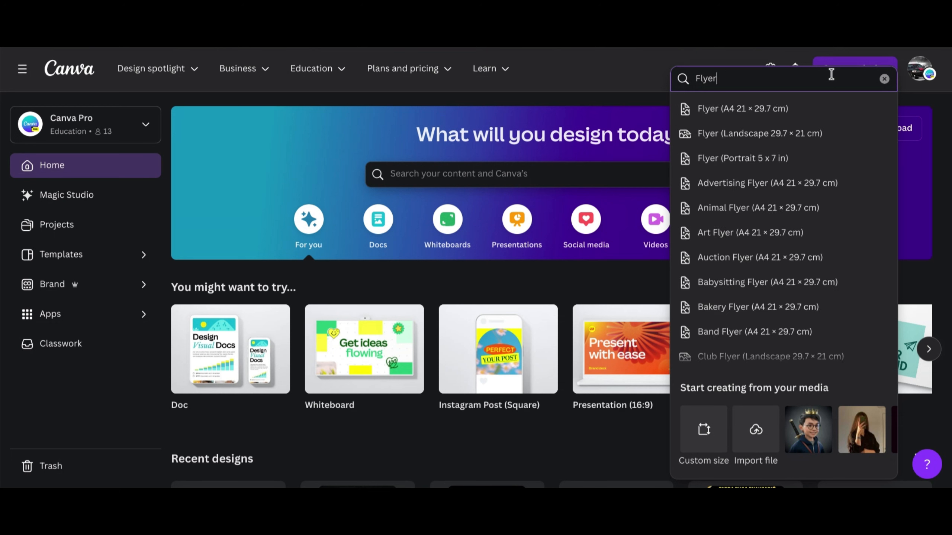
Search the new-design types for "Logo", clear the query and close the design list
left_click(787, 81)
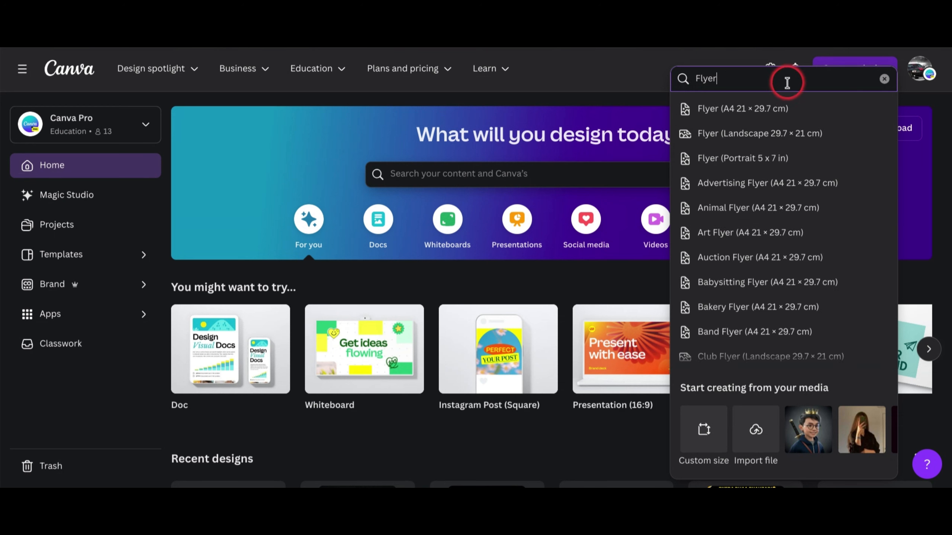
key("BackSpace")
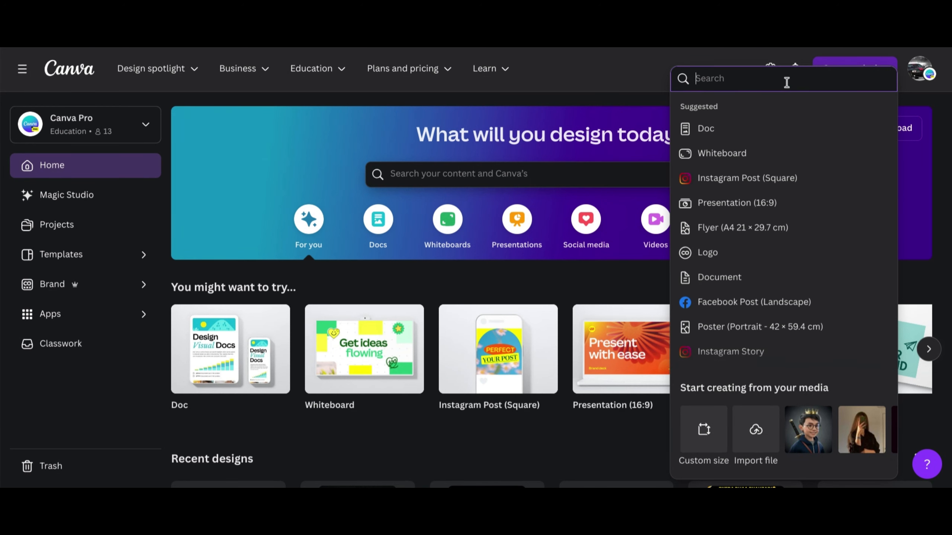
type("Logo")
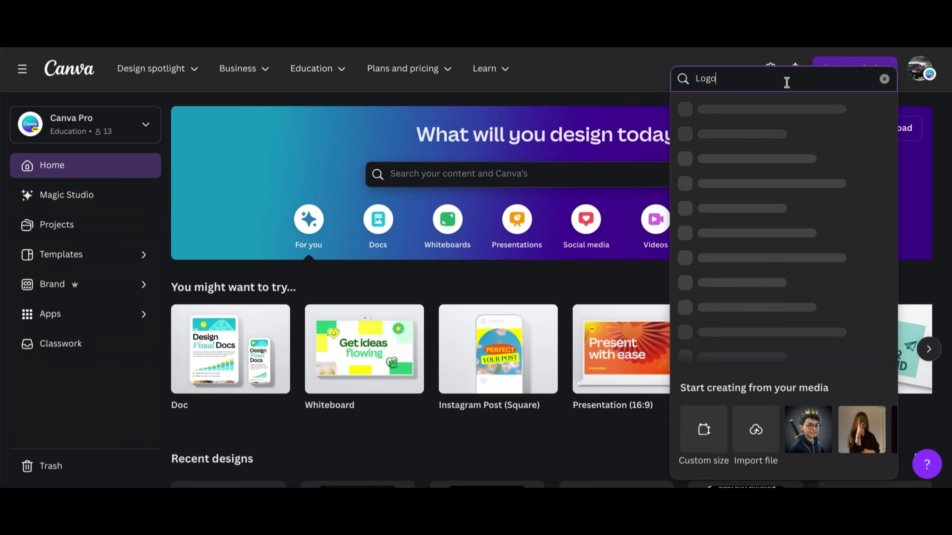
left_click(883, 81)
left_click(645, 73)
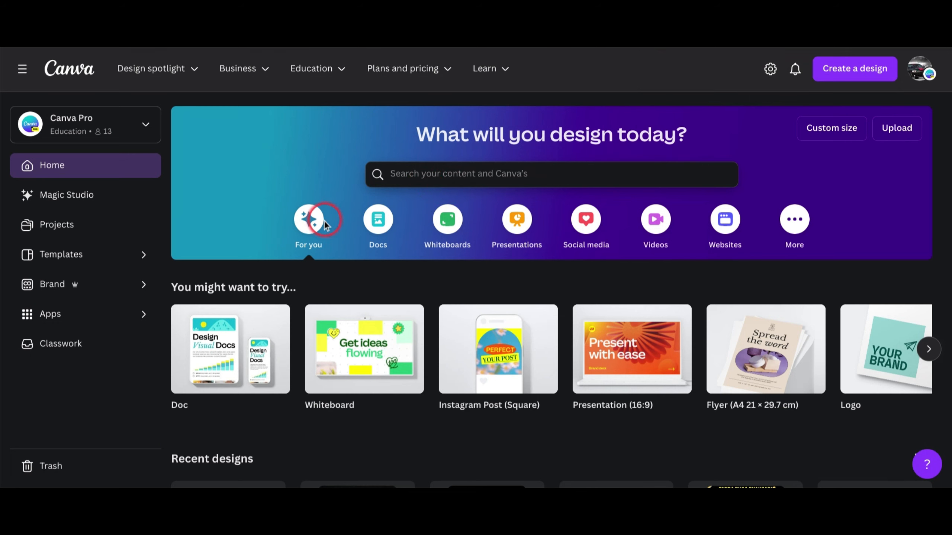
Browse the suggested design formats under "You might want to try" and return to the start of the row
scroll(670, 360, "right", 3)
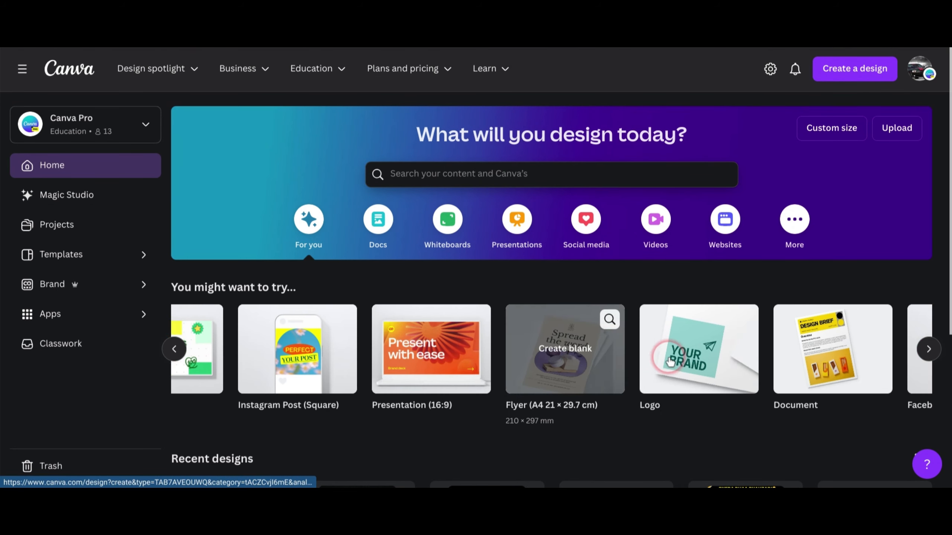
scroll(670, 361, "right", 10)
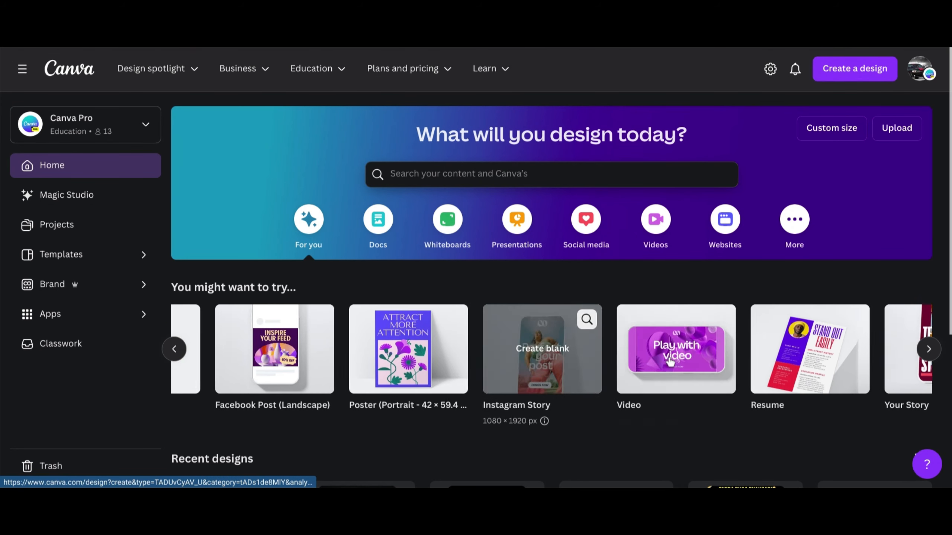
scroll(670, 361, "right", 8)
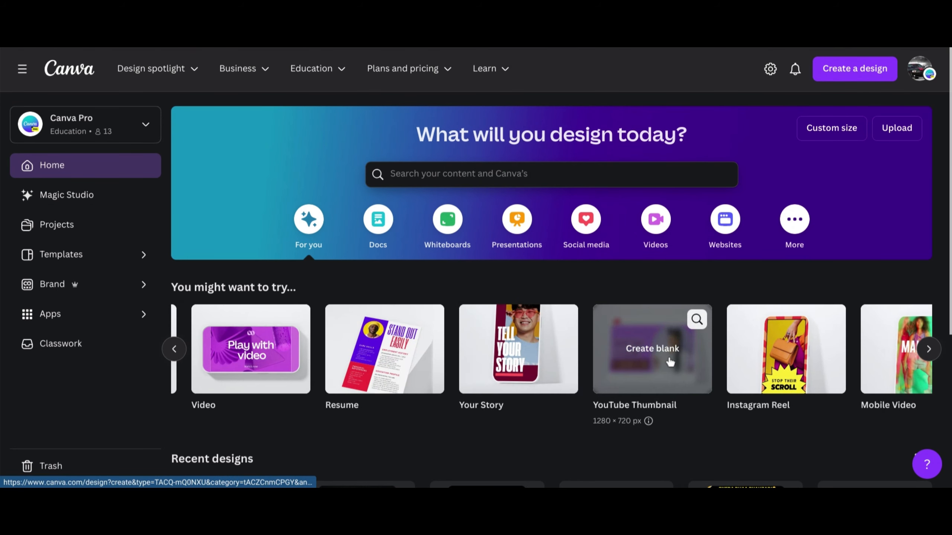
scroll(670, 360, "left", 10)
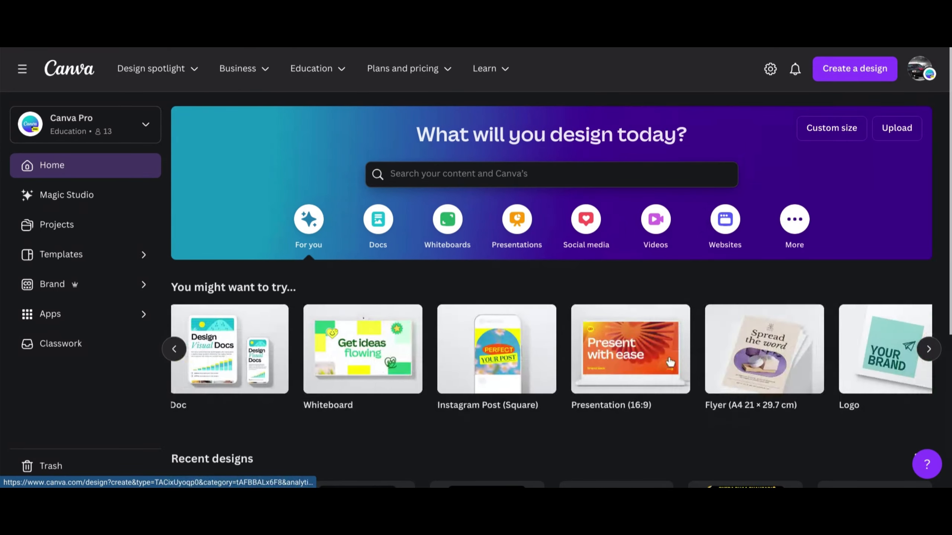
left_click(670, 360)
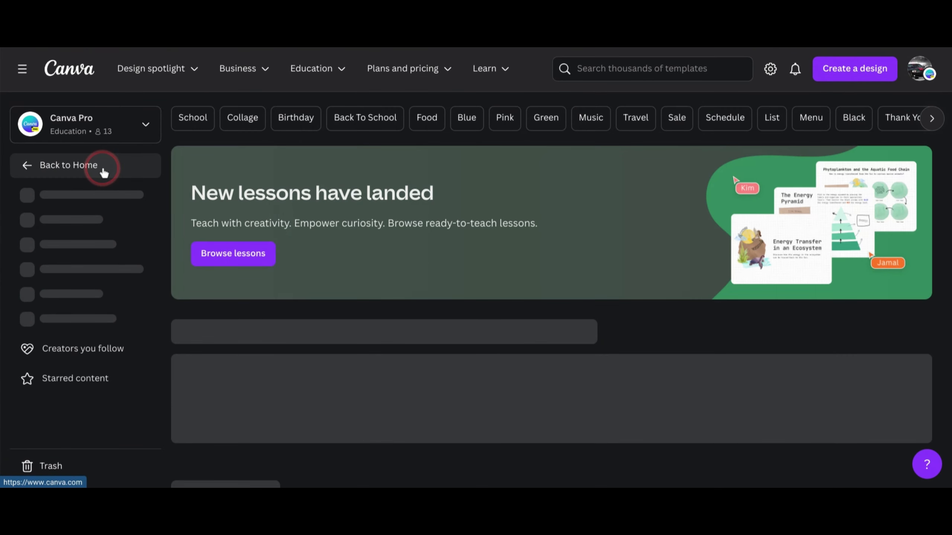
Return from the templates page to the home page and look through the recent designs
left_click(102, 165)
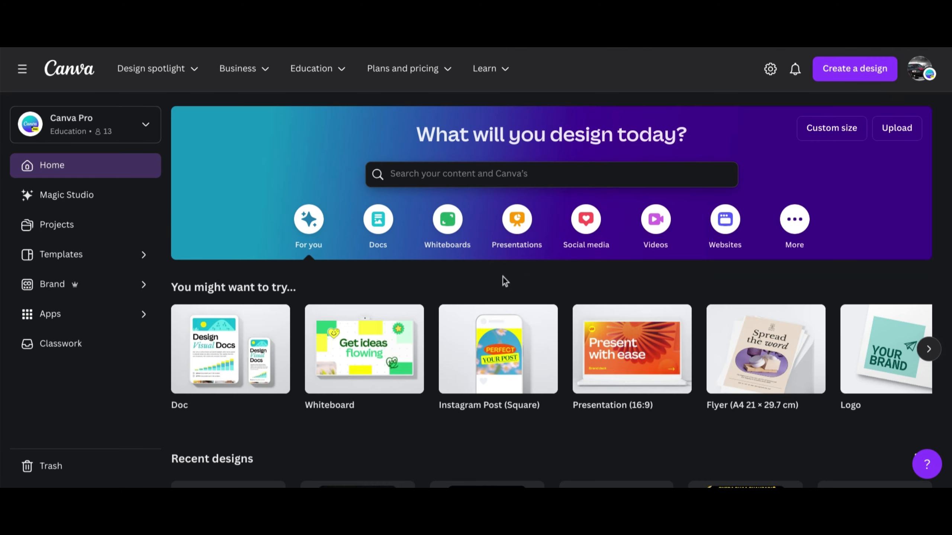
scroll(458, 283, "down", 5)
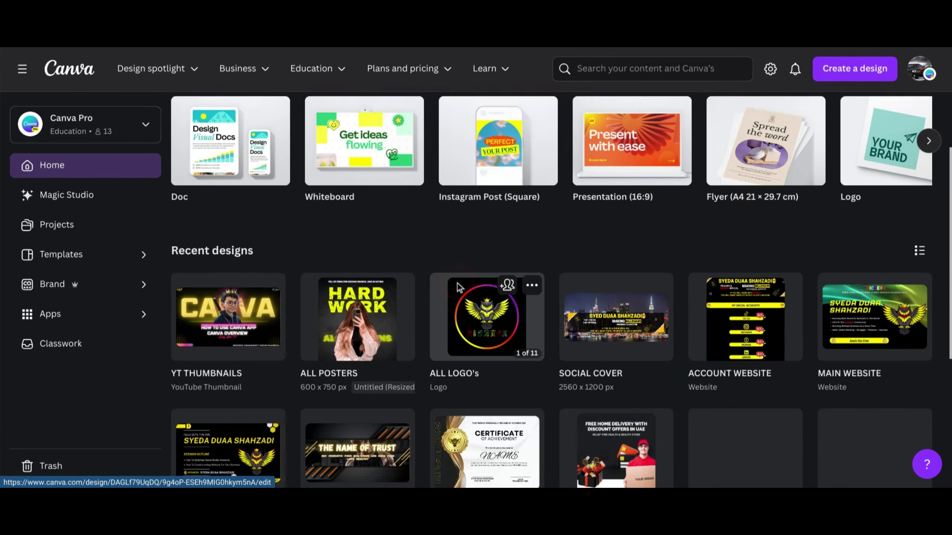
scroll(458, 284, "up", 3)
scroll(457, 283, "down", 5)
scroll(457, 284, "up", 5)
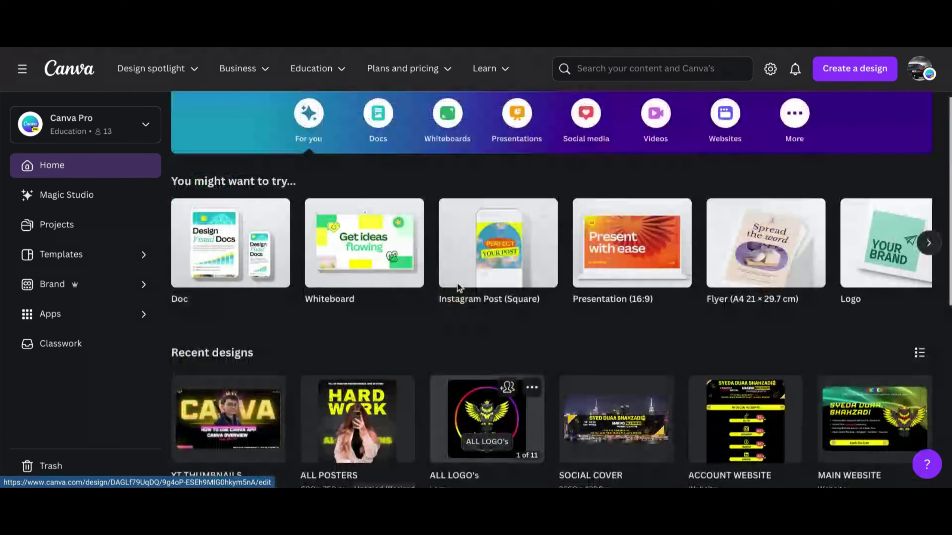
scroll(457, 284, "up", 3)
Show the Docs category and look through its document types and templates
left_click(379, 220)
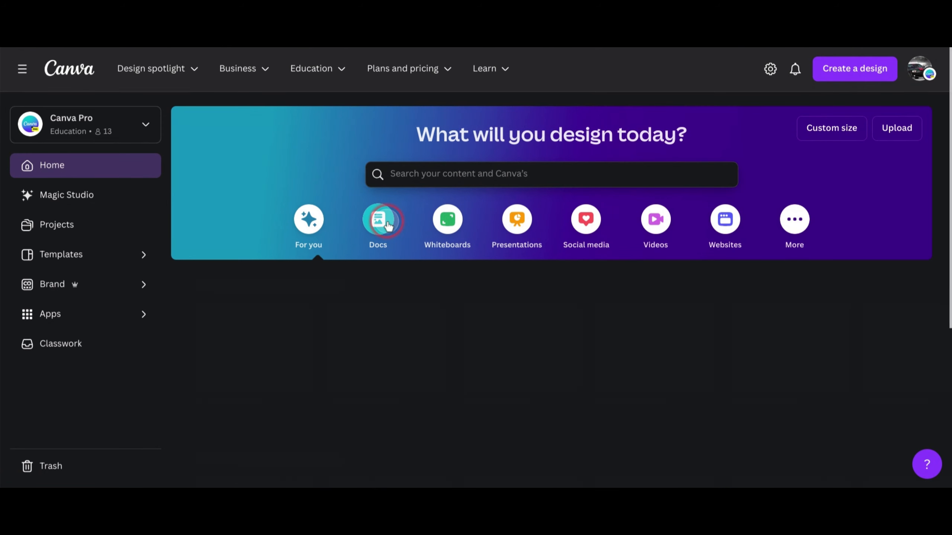
scroll(667, 320, "down", 5)
scroll(668, 321, "down", 3)
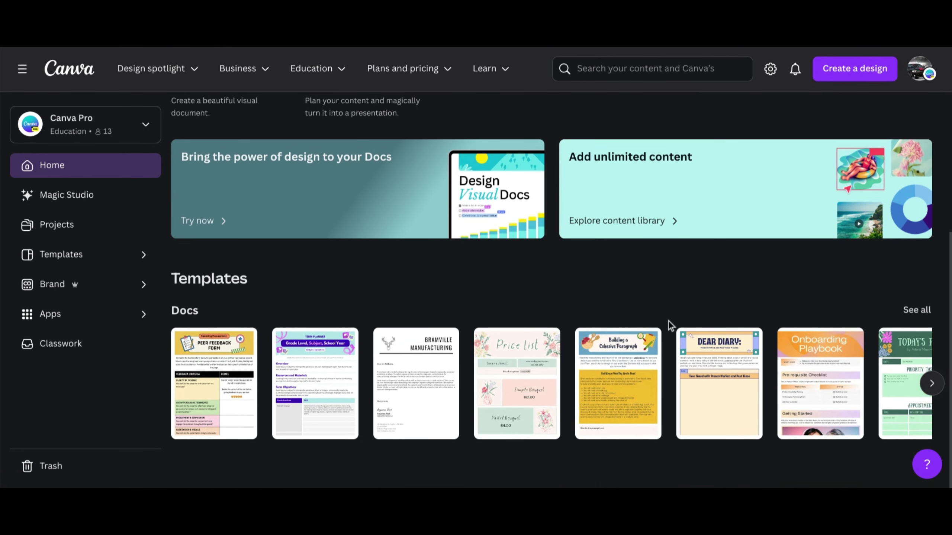
scroll(668, 321, "up", 8)
Show the Whiteboards category and examine the whiteboard types offered for teams
left_click(435, 220)
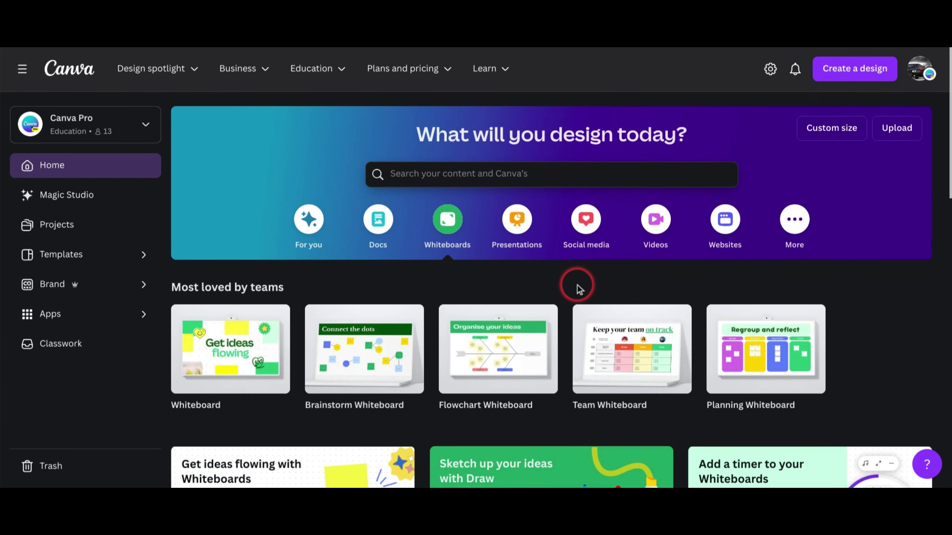
scroll(574, 285, "down", 2)
scroll(577, 285, "up", 2)
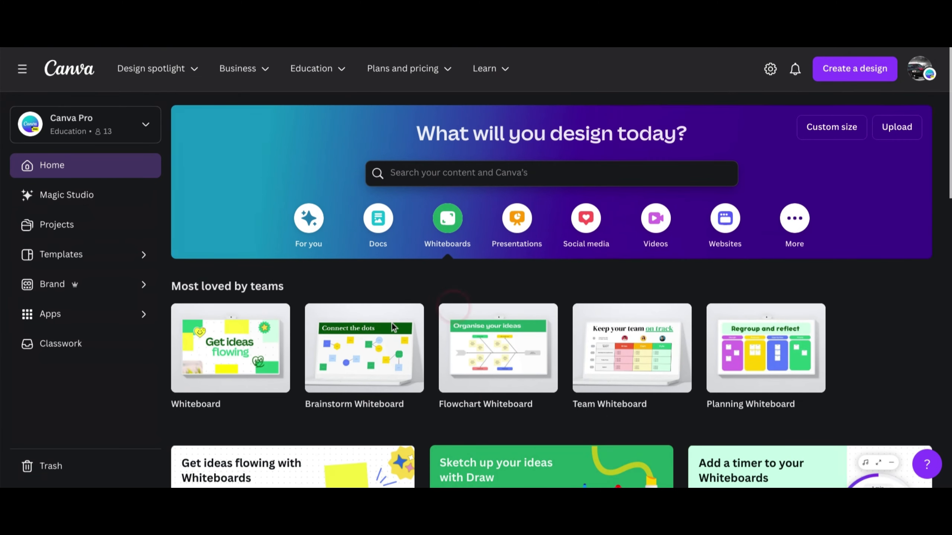
mouse_move(784, 379)
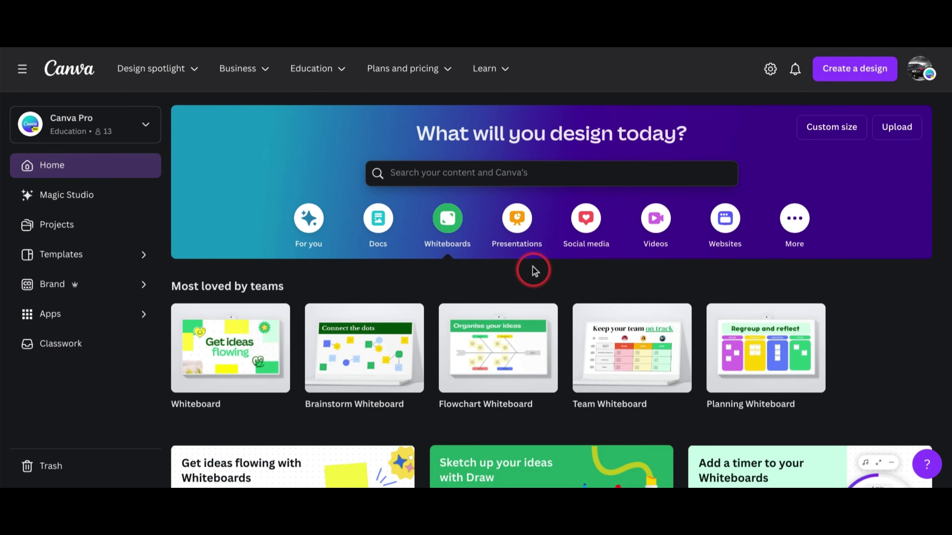
Show the Presentations category and examine its formats plus the standard, brainstorm and game presentation templates
left_click(521, 232)
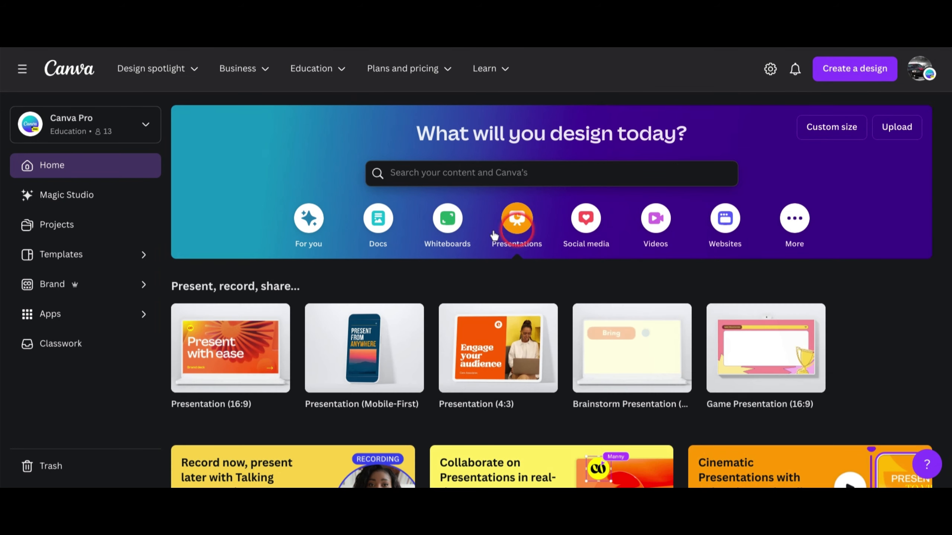
scroll(496, 278, "down", 10)
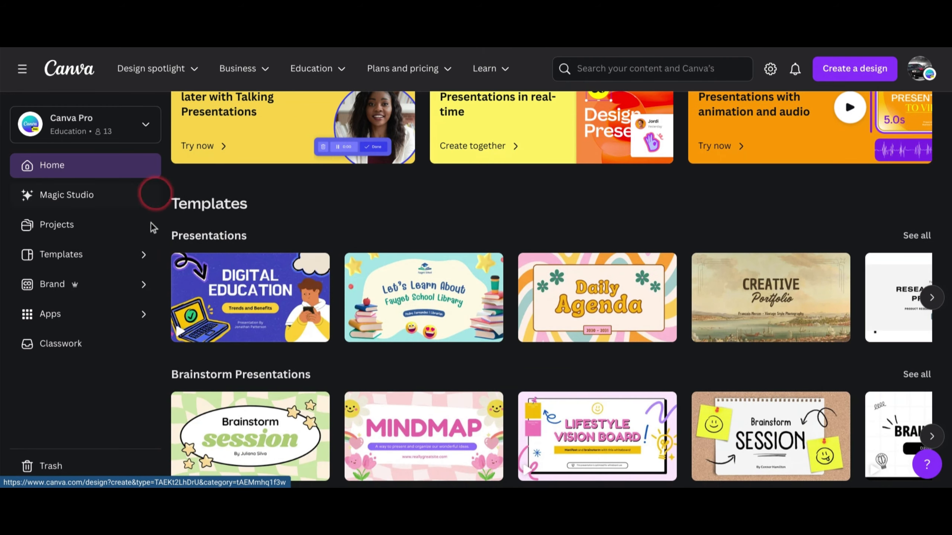
scroll(568, 167, "up", 8)
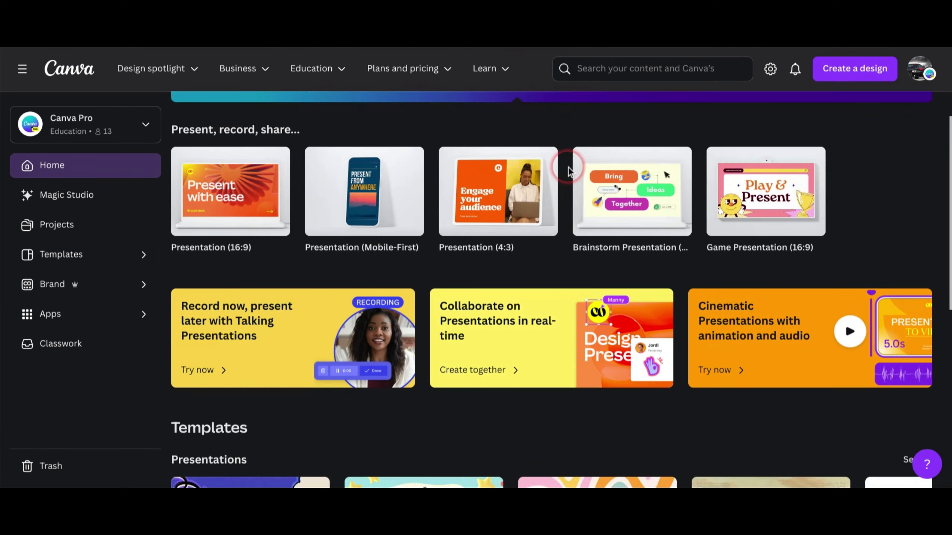
scroll(568, 167, "down", 10)
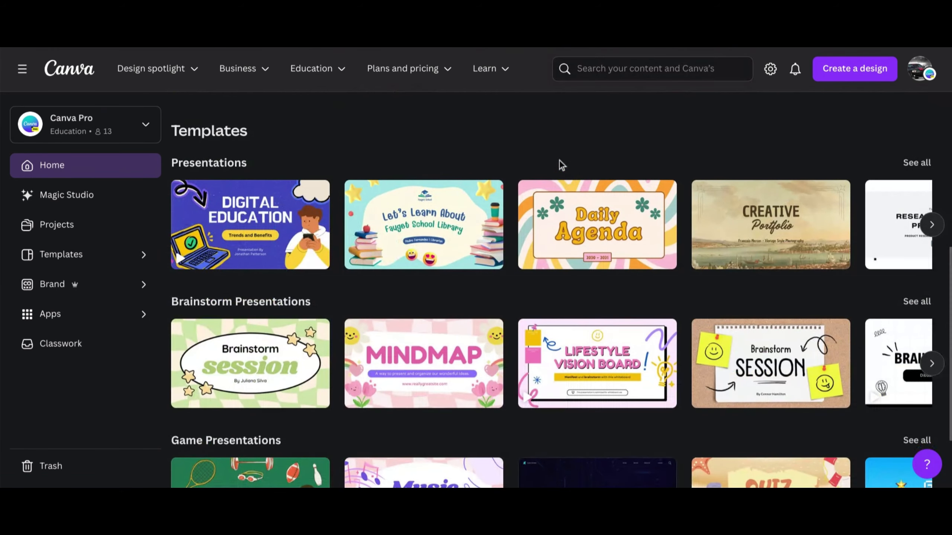
scroll(626, 225, "down", 3)
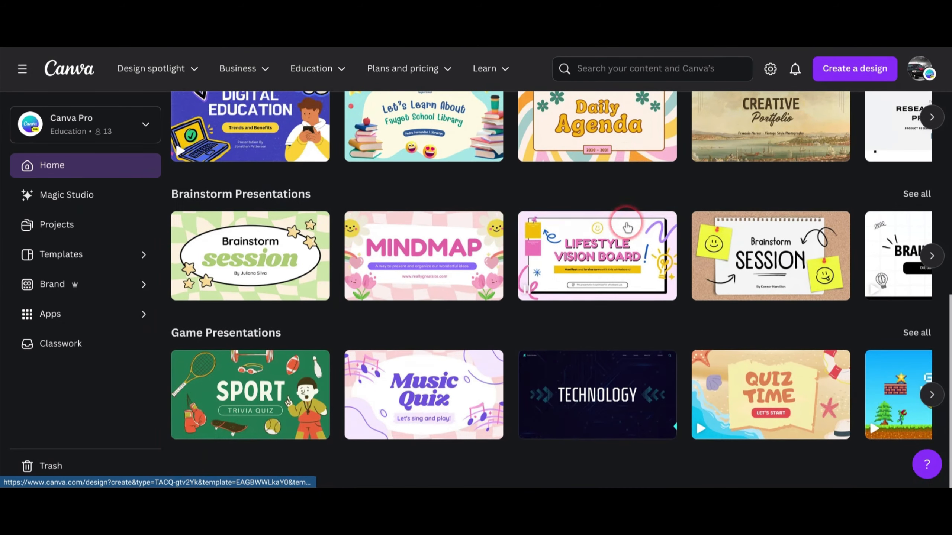
scroll(627, 227, "up", 1)
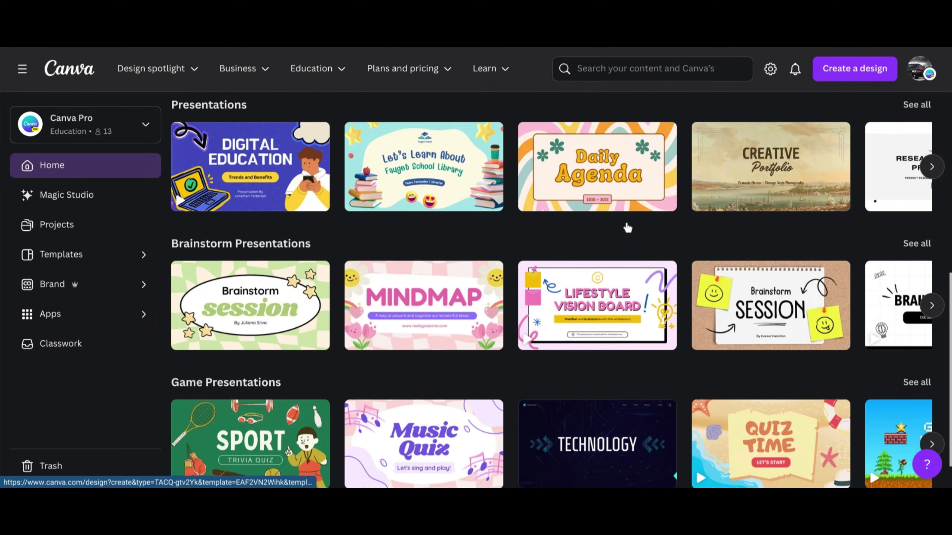
scroll(627, 227, "down", 1)
scroll(627, 227, "up", 6)
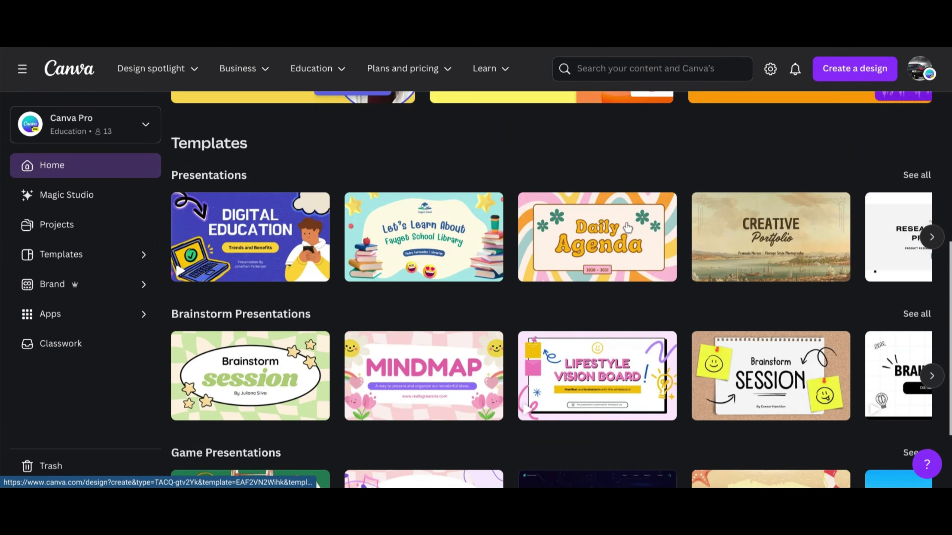
scroll(627, 227, "up", 4)
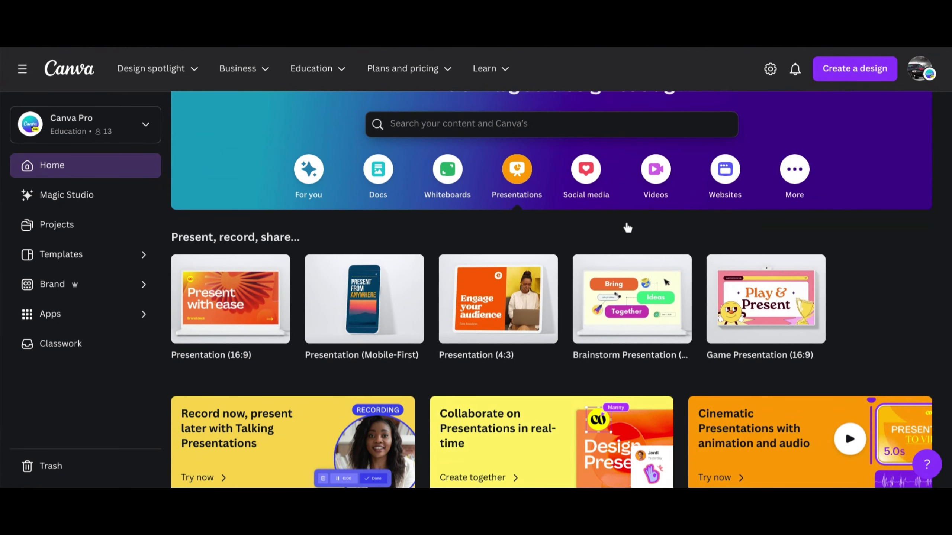
Show the Social media category and look through its Instagram and Facebook formats
left_click(589, 175)
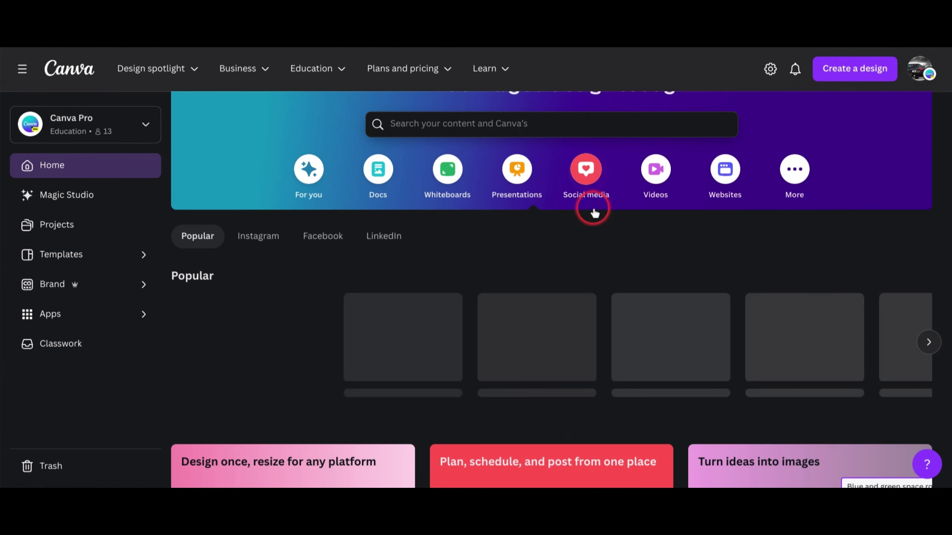
scroll(595, 212, "down", 2)
scroll(595, 213, "down", 5)
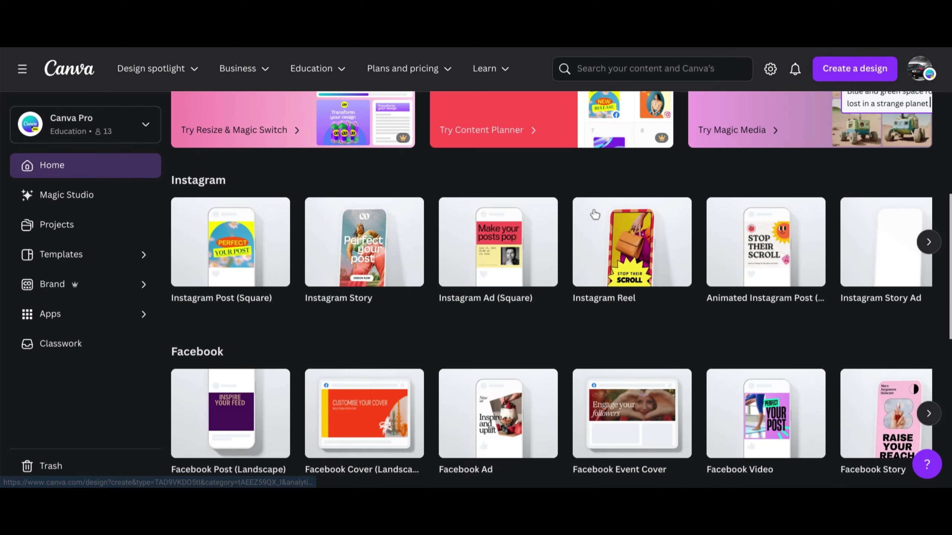
scroll(594, 213, "up", 1)
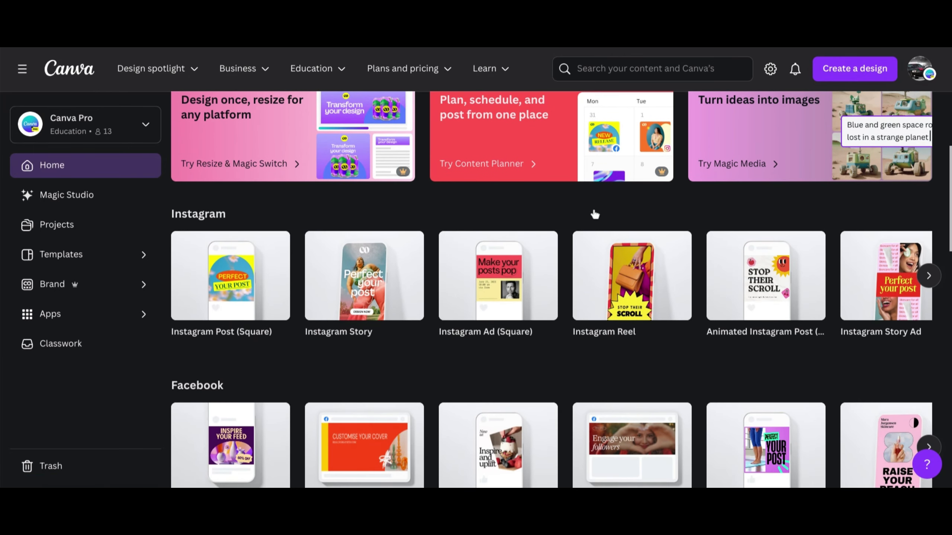
scroll(594, 214, "down", 9)
scroll(595, 215, "up", 16)
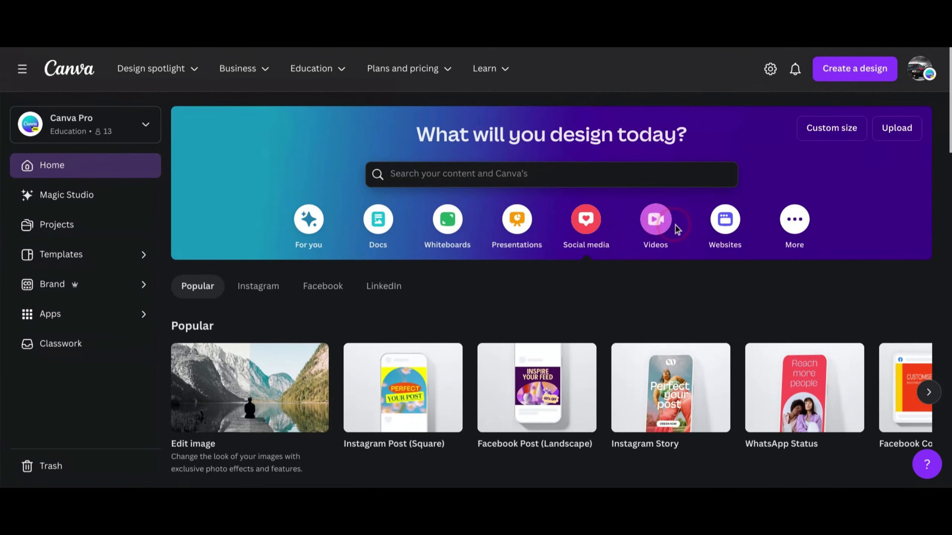
Show the Videos category and look through its formats and the mobile, Facebook and TikTok video templates
left_click(661, 224)
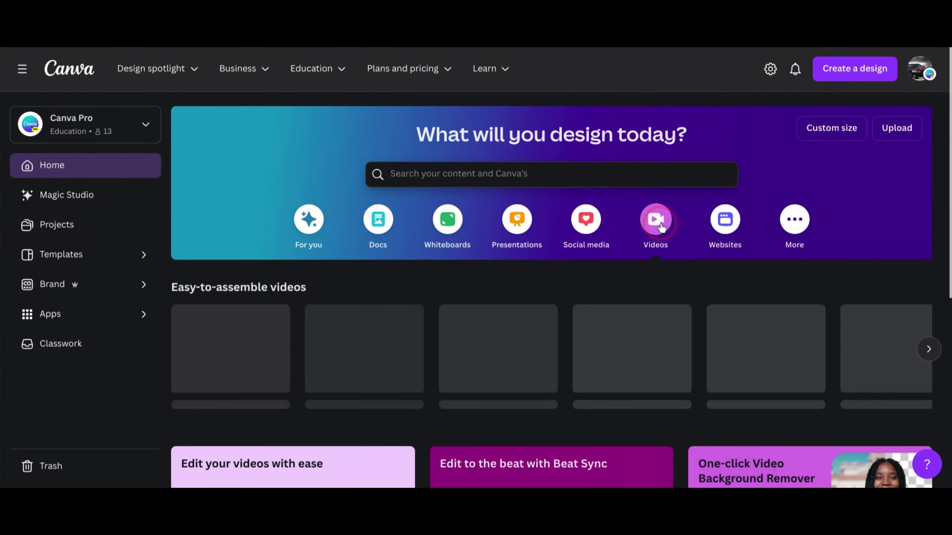
left_click(551, 298)
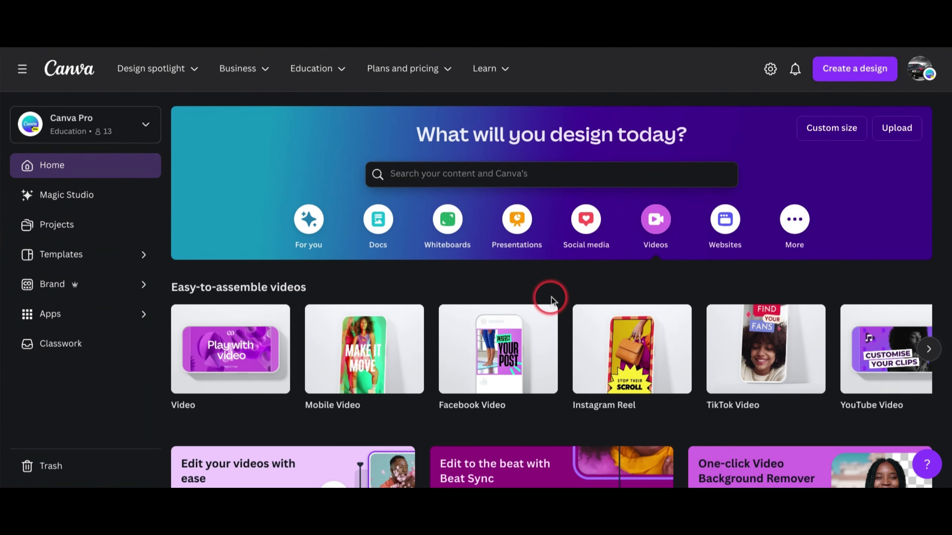
scroll(554, 285, "down", 5)
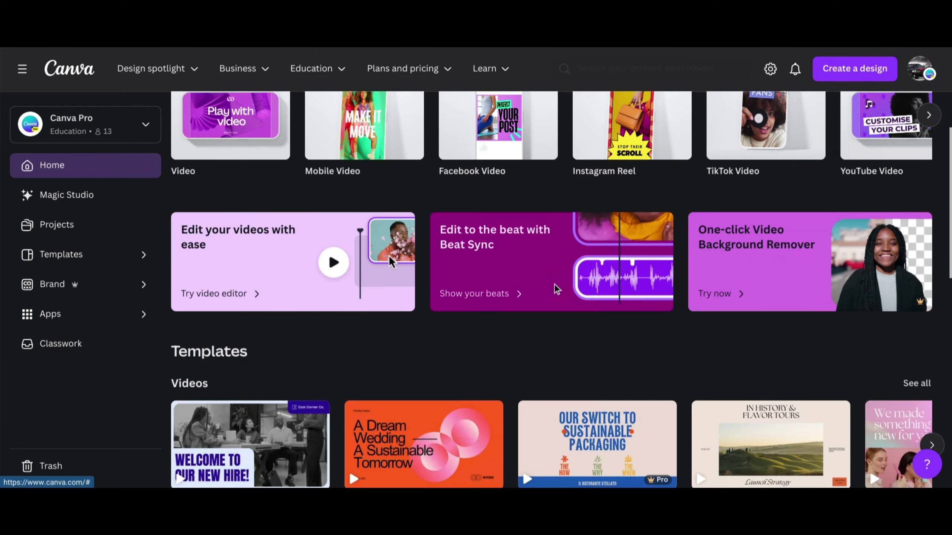
scroll(554, 284, "up", 3)
scroll(554, 284, "down", 6)
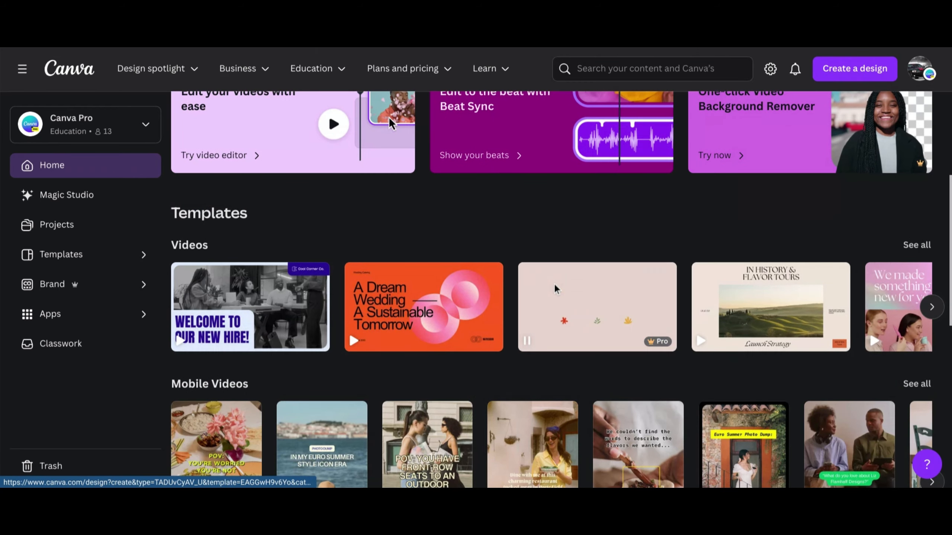
scroll(555, 285, "down", 4)
scroll(555, 285, "up", 2)
scroll(554, 285, "down", 5)
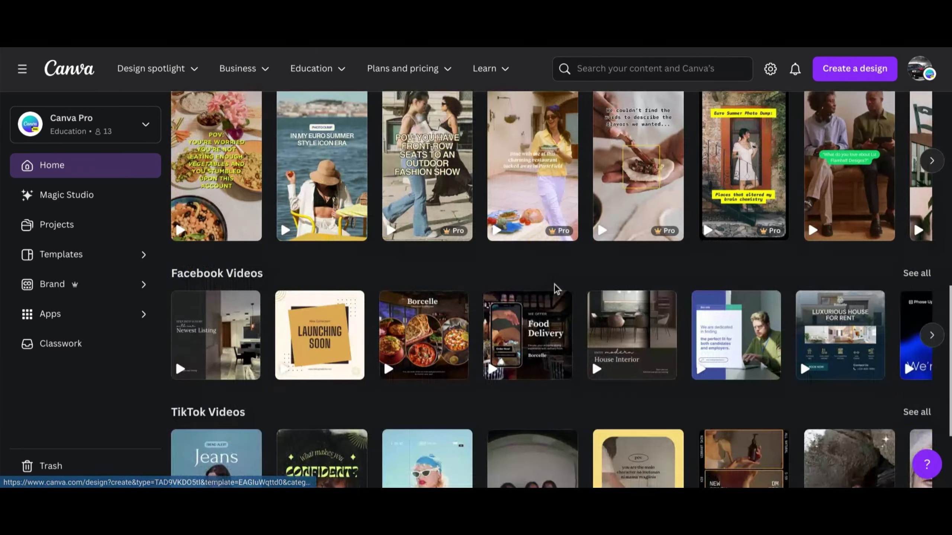
scroll(557, 289, "down", 3)
scroll(557, 289, "up", 2)
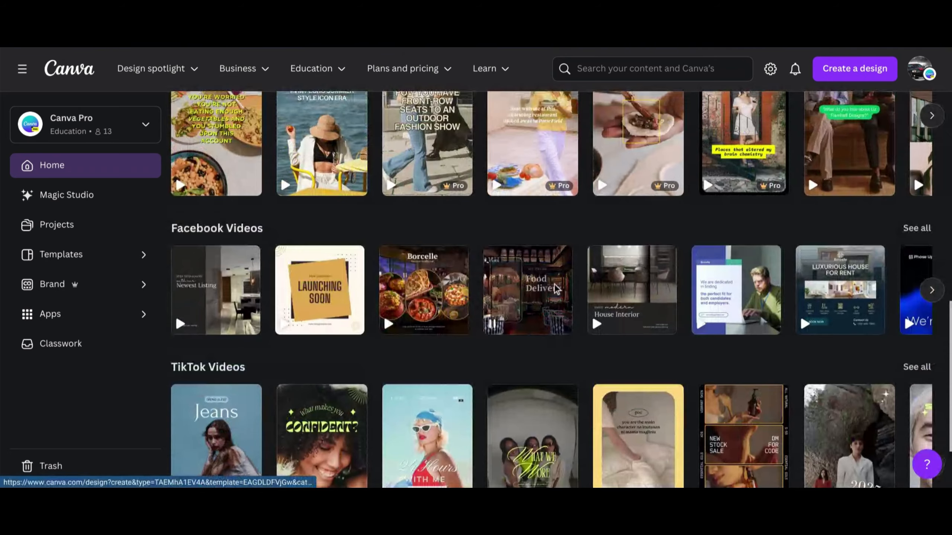
Show the Websites category and look through its website formats and the general, business, portfolio and education website templates
scroll(553, 284, "down", 3)
scroll(554, 284, "up", 10)
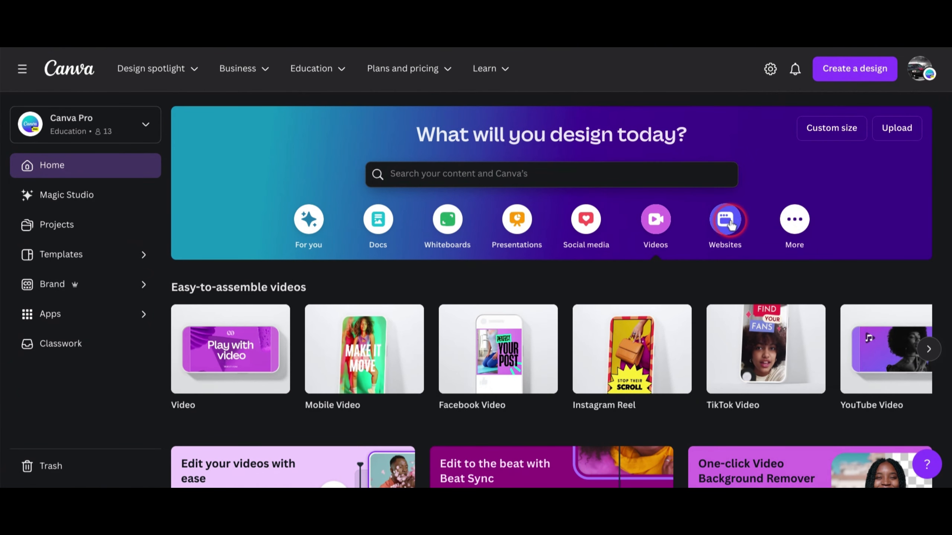
left_click(726, 221)
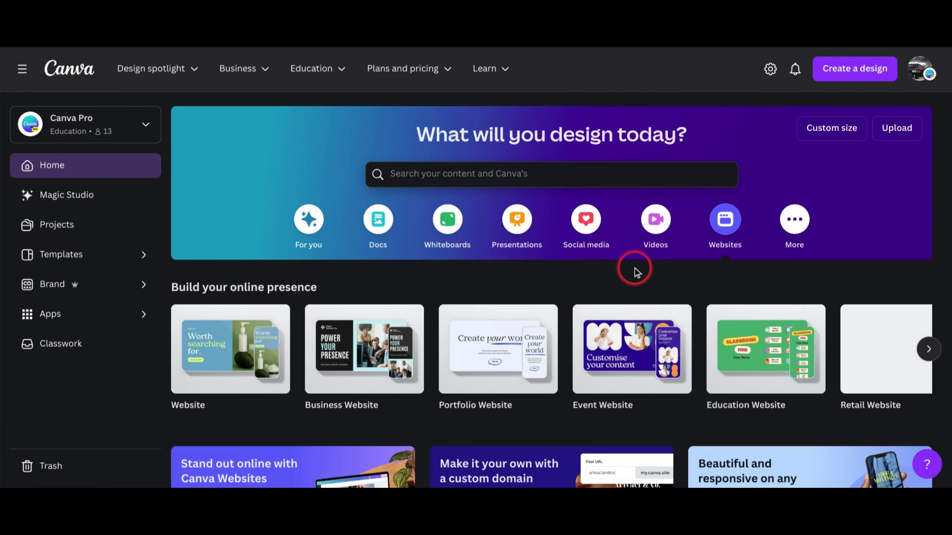
scroll(635, 269, "down", 6)
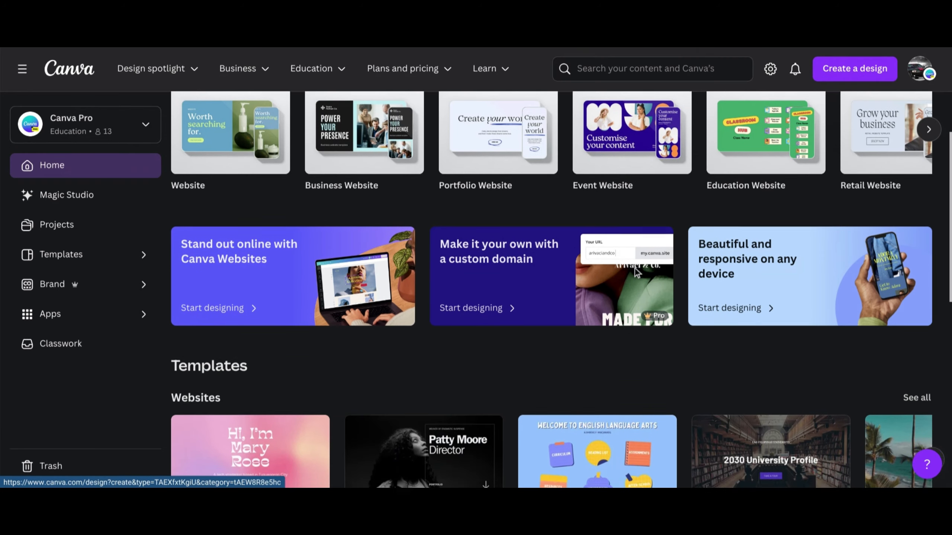
scroll(635, 268, "down", 7)
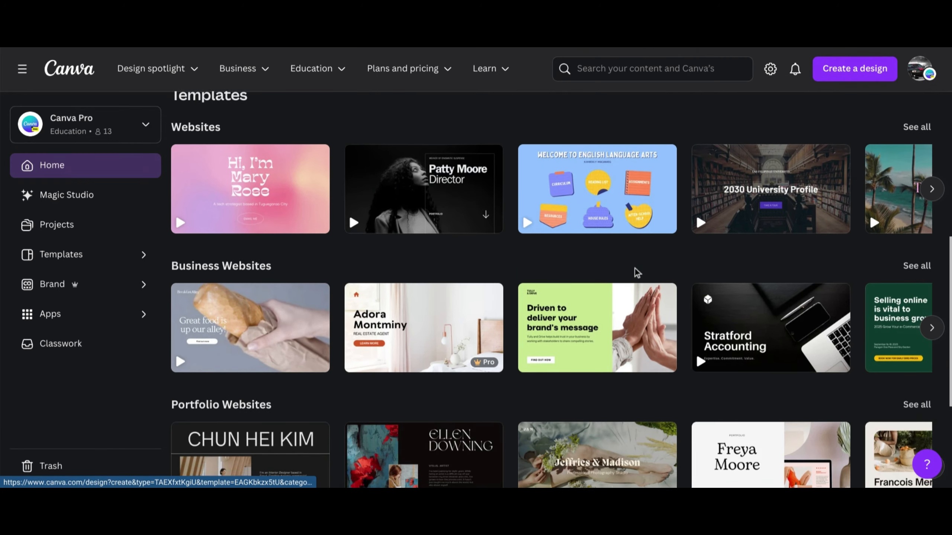
scroll(635, 268, "down", 4)
scroll(635, 268, "up", 3)
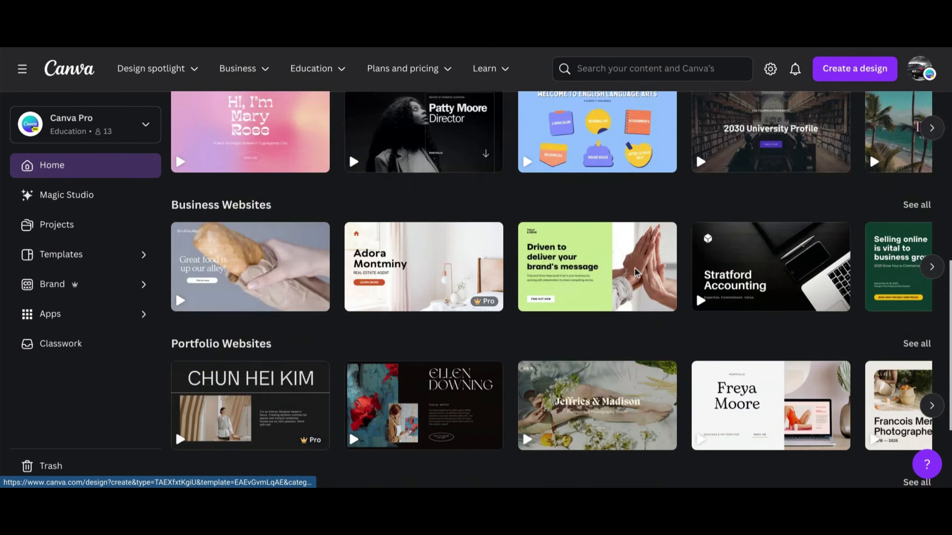
scroll(635, 268, "up", 2)
scroll(635, 269, "down", 6)
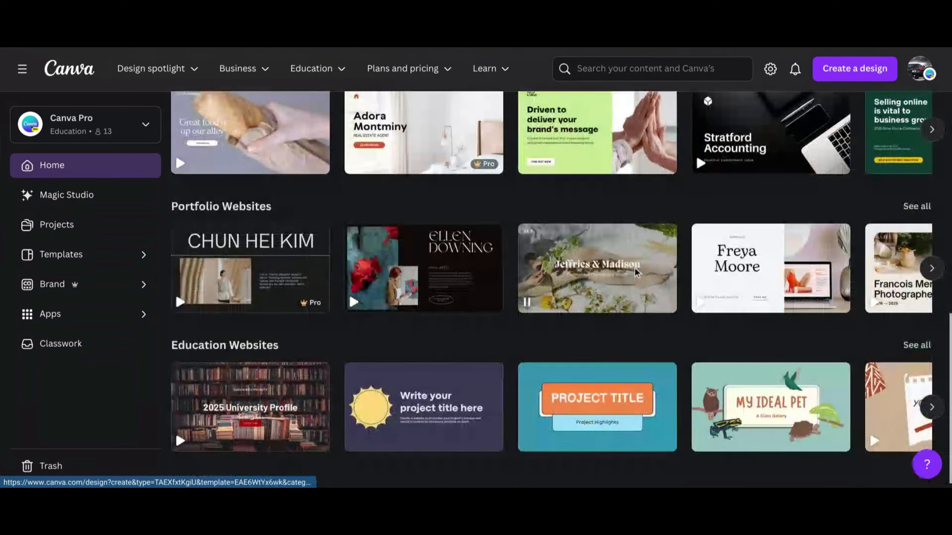
scroll(635, 272, "up", 2)
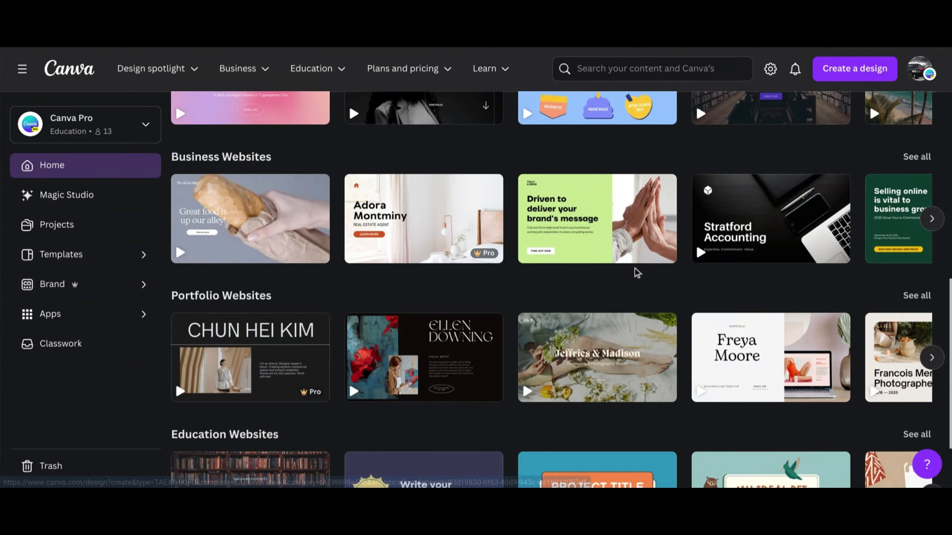
scroll(637, 272, "up", 6)
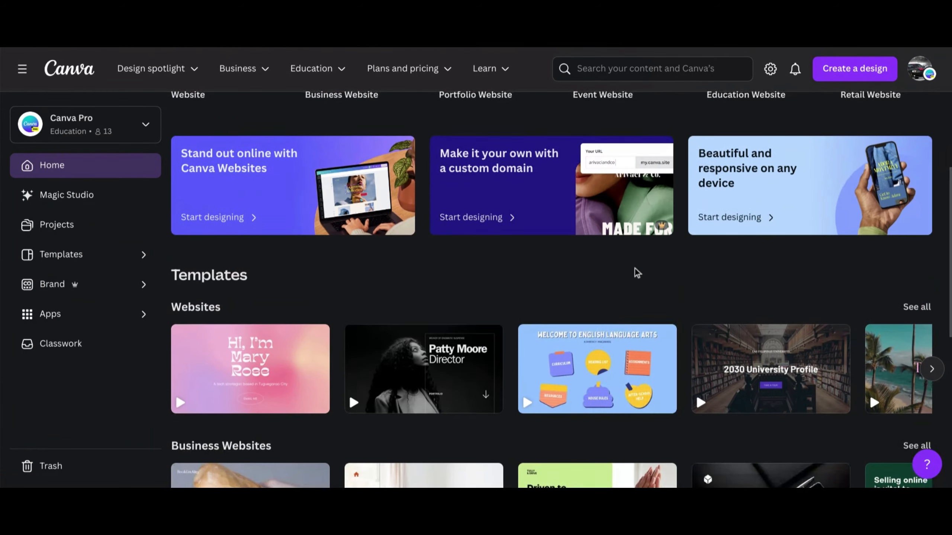
scroll(635, 269, "up", 4)
scroll(635, 268, "up", 3)
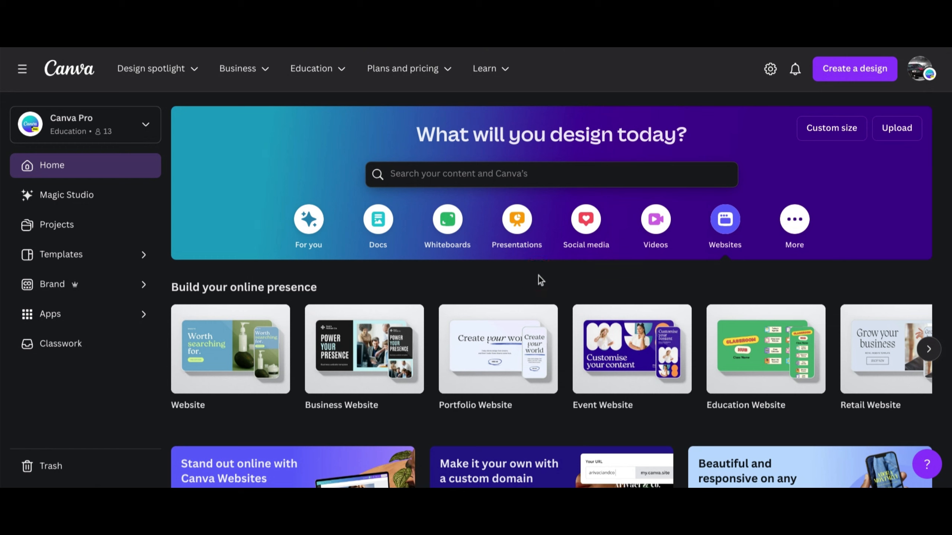
Review the website formats again together with the Canva Websites, custom domain and responsive design banners
left_click(557, 278)
scroll(566, 284, "down", 4)
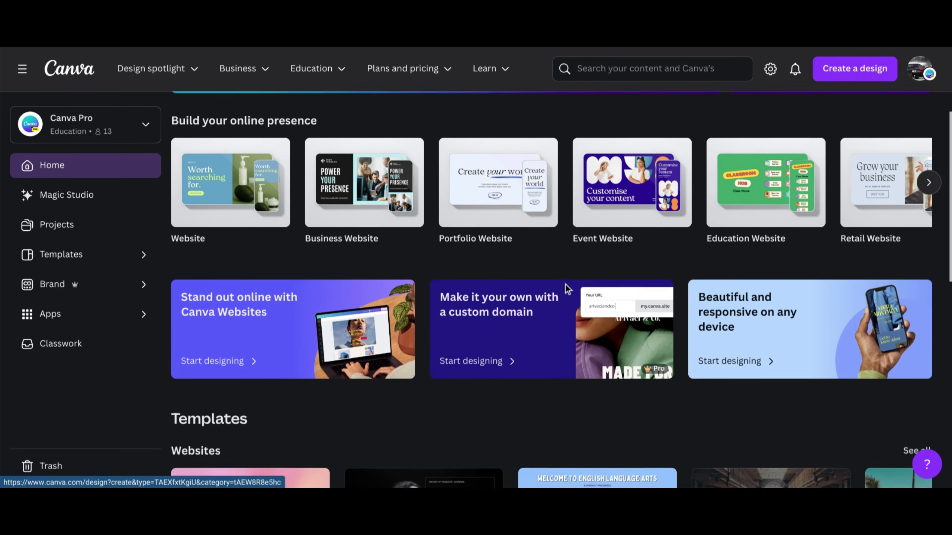
scroll(565, 284, "up", 4)
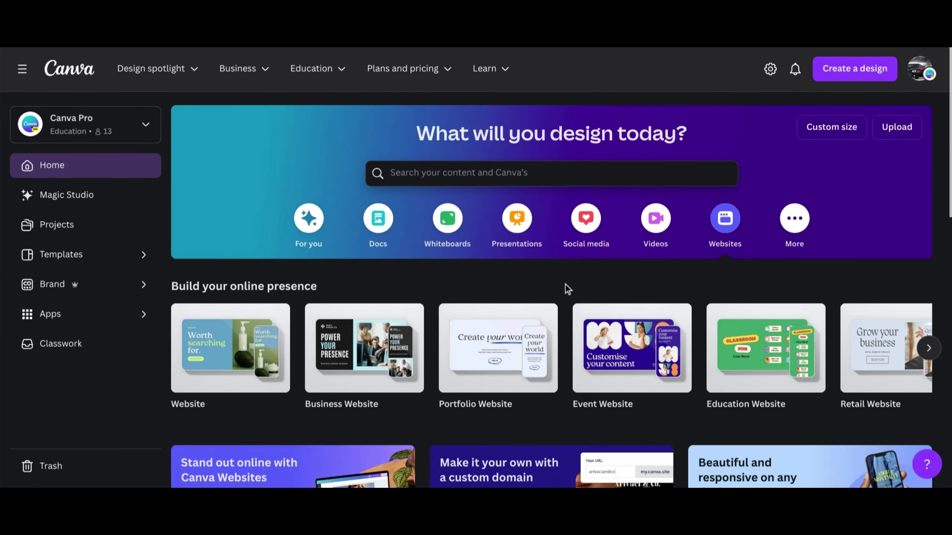
scroll(565, 284, "down", 8)
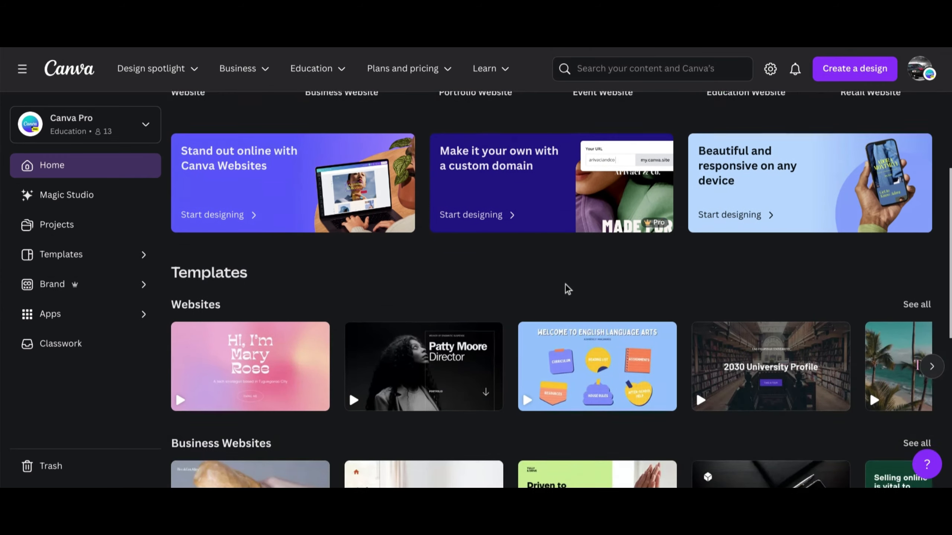
scroll(565, 284, "down", 2)
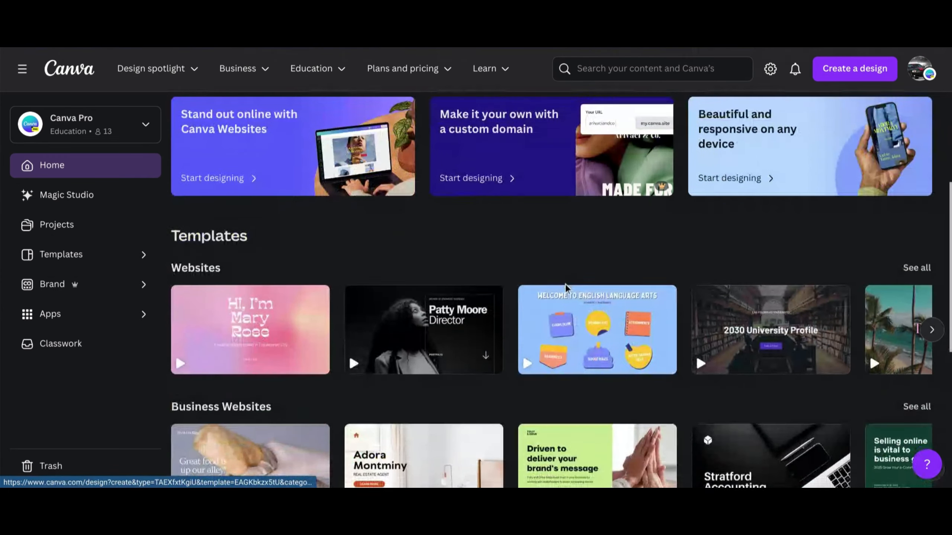
scroll(565, 284, "up", 1)
scroll(565, 284, "up", 6)
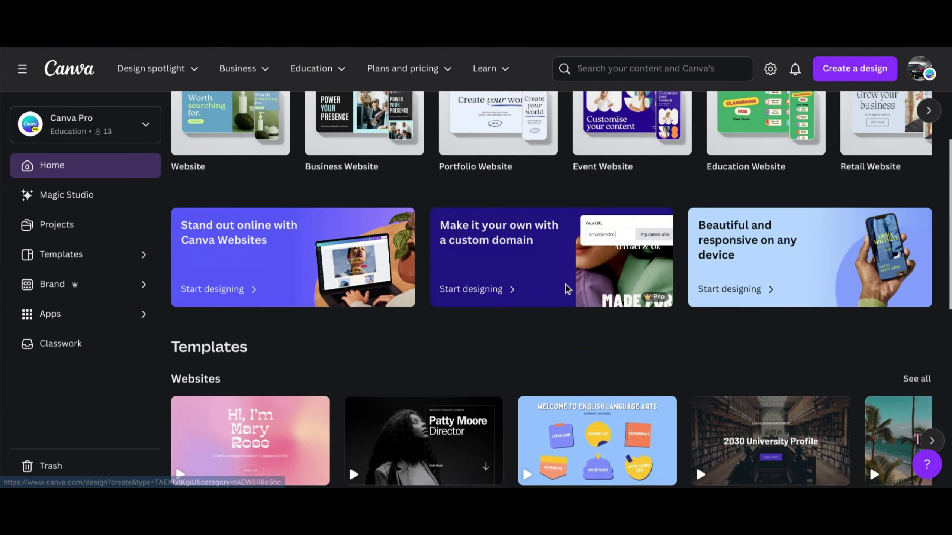
scroll(565, 284, "up", 2)
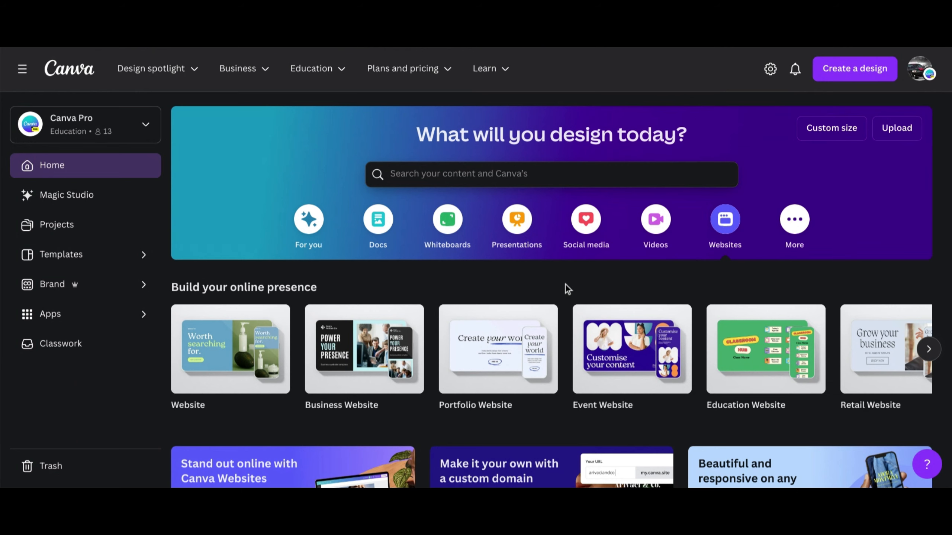
Show the More category and examine its formats plus the infographic, photo collage, desktop wallpaper, graph and book cover templates
left_click(795, 217)
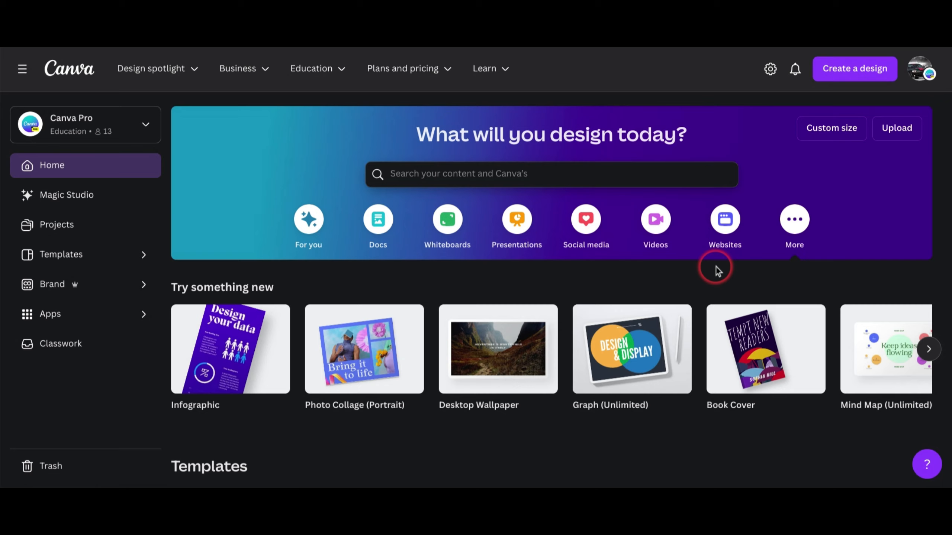
scroll(714, 267, "down", 3)
scroll(715, 267, "down", 3)
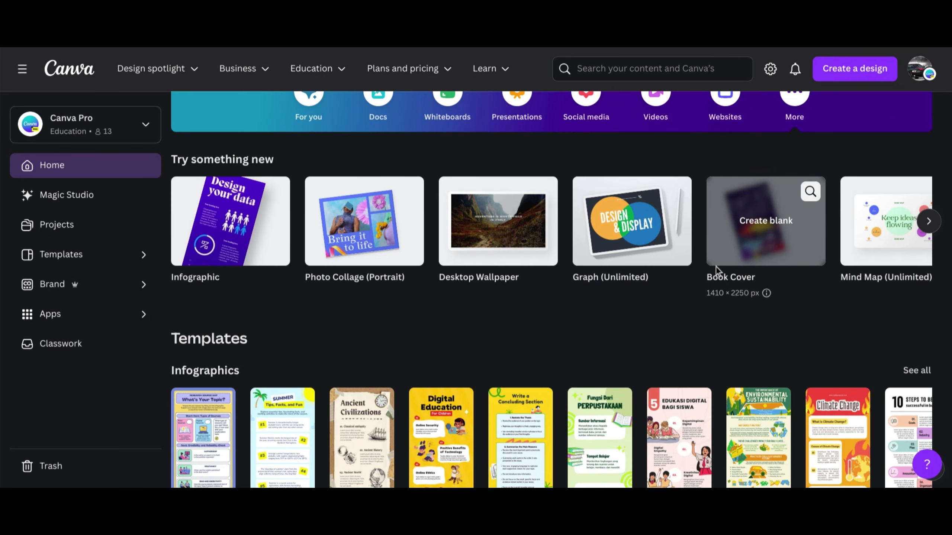
scroll(715, 267, "left", 2)
scroll(715, 267, "down", 3)
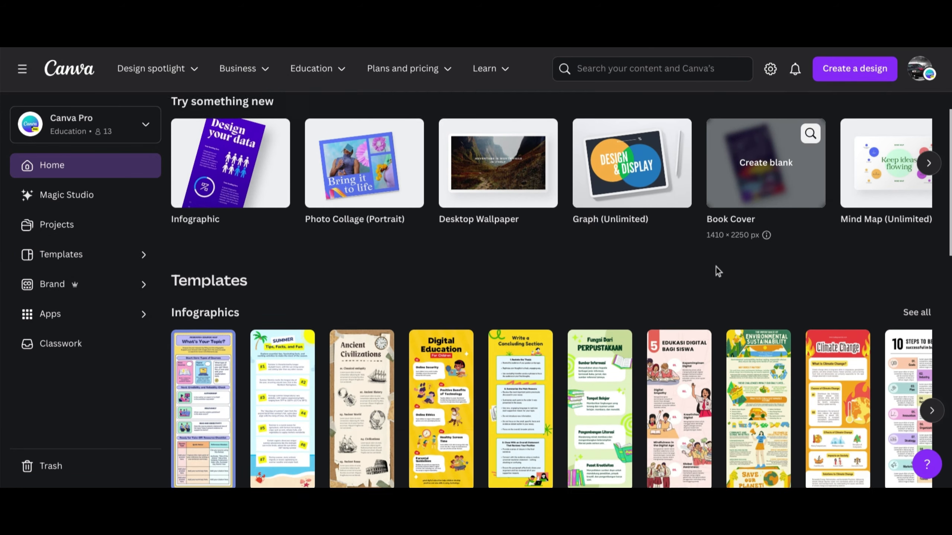
scroll(716, 267, "down", 5)
scroll(715, 267, "down", 10)
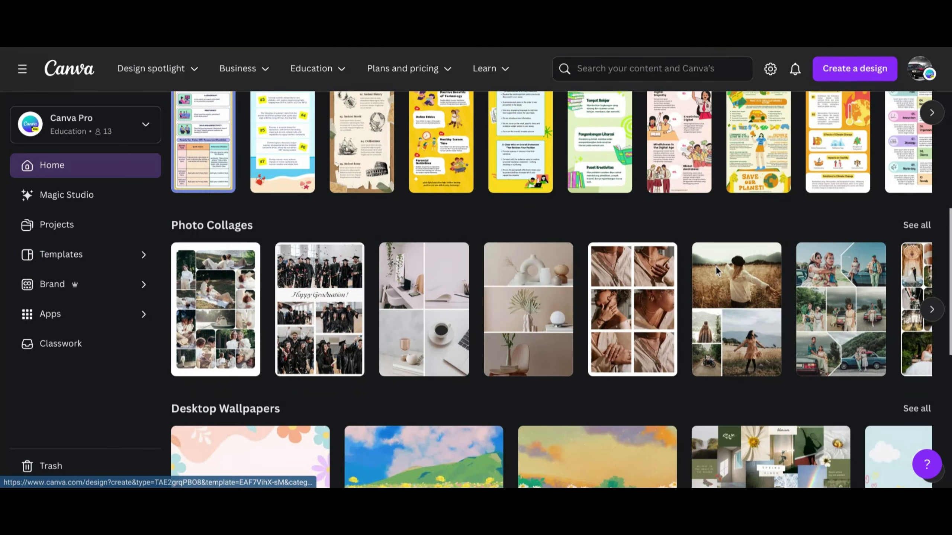
scroll(715, 266, "down", 2)
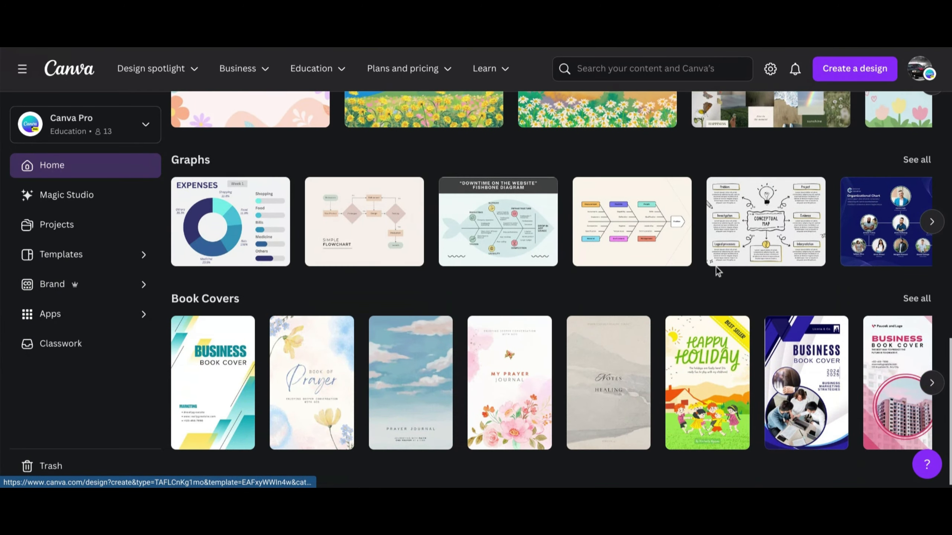
Browse the Book Covers template row through to its last covers
left_click(431, 363)
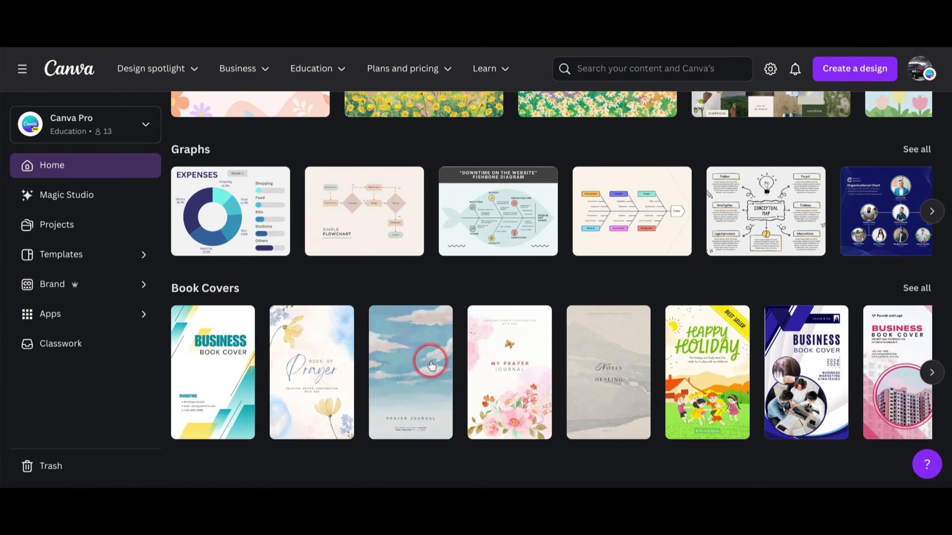
left_click(932, 372)
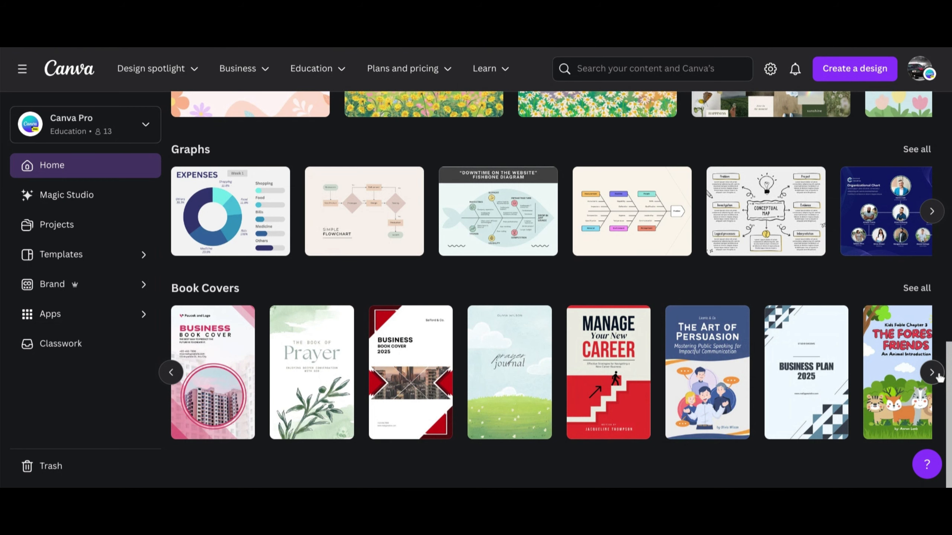
left_click(932, 373)
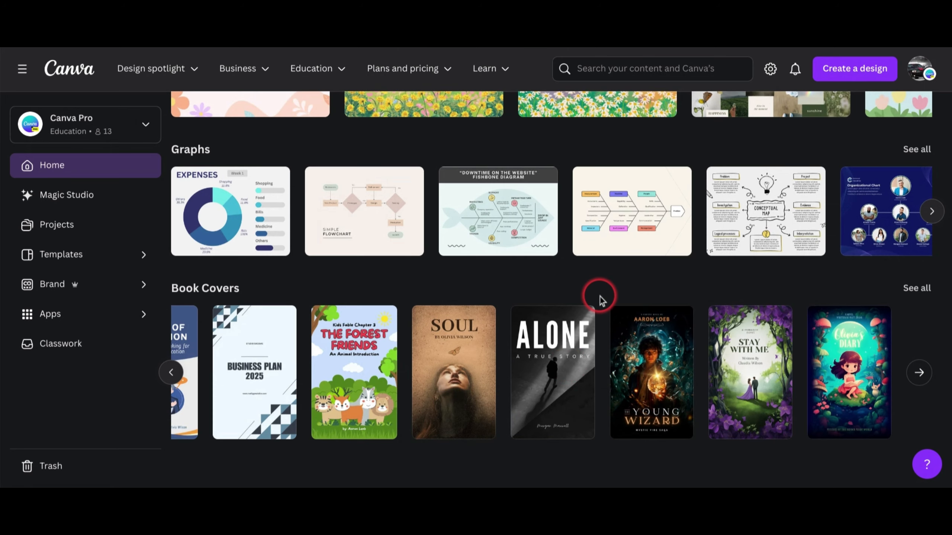
Run the recent search "yellow and black logo" from the home page search
scroll(599, 297, "up", 1)
scroll(599, 297, "up", 10)
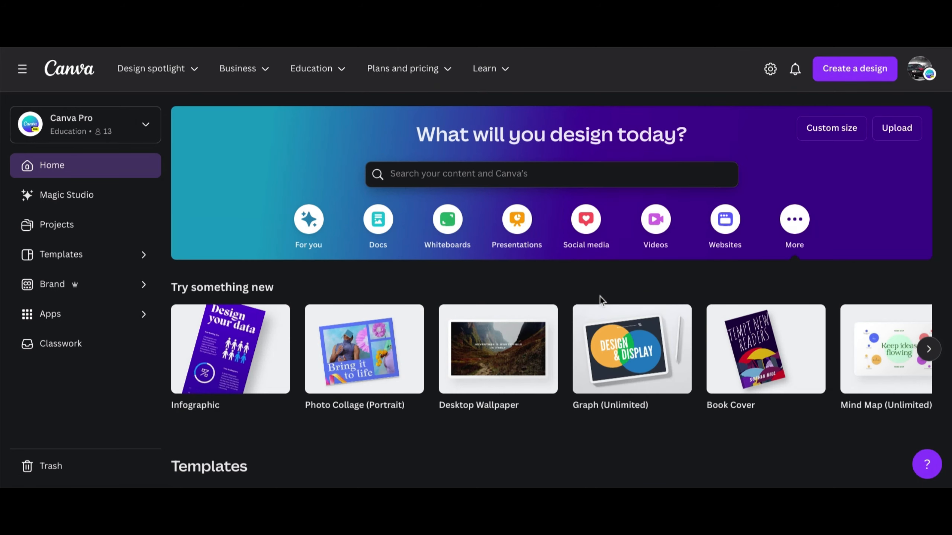
left_click(602, 247)
left_click(564, 178)
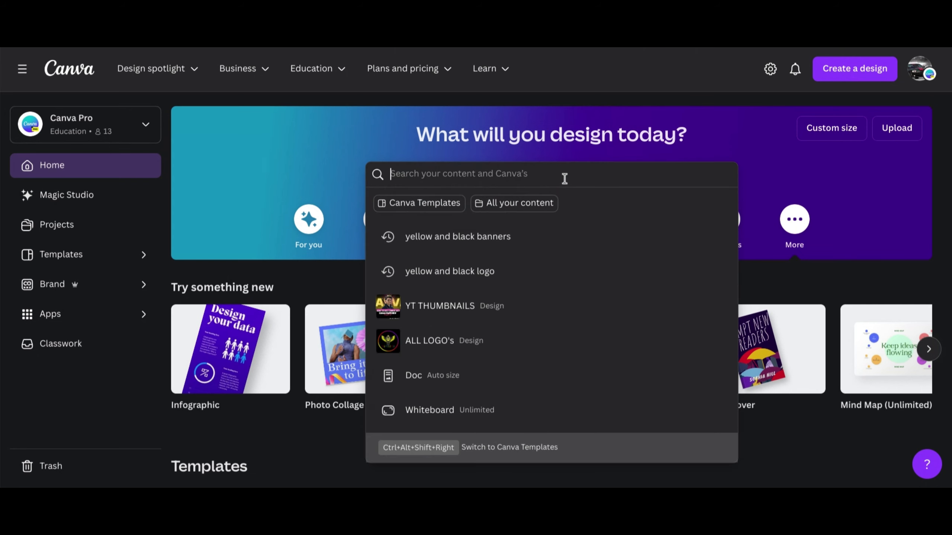
left_click(470, 276)
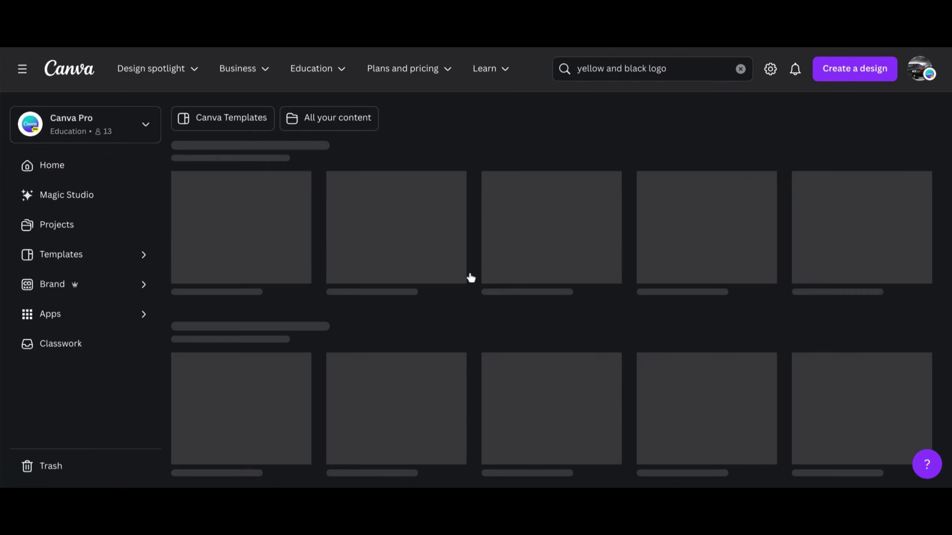
left_click(475, 152)
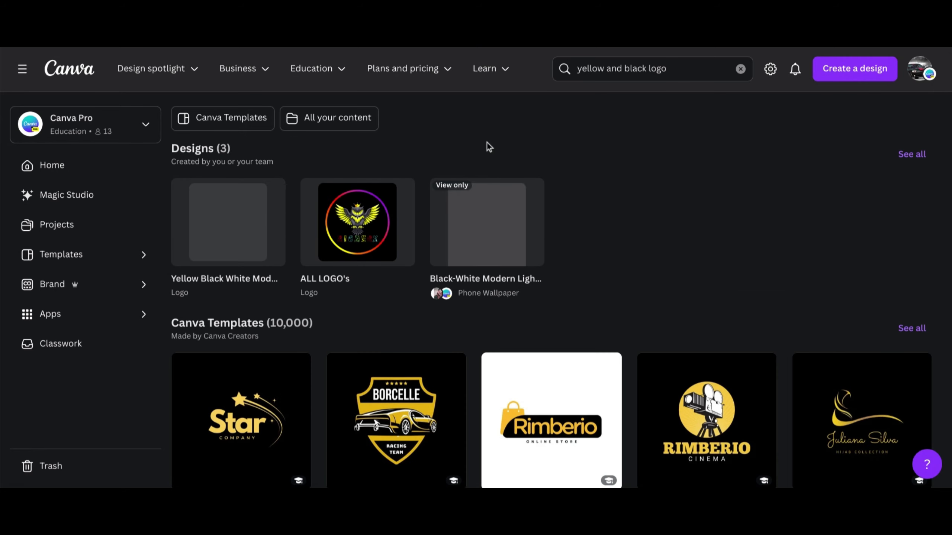
Look through the yellow and black logo results, covering the team's own designs and the Canva logo templates
left_click(605, 180)
scroll(605, 180, "down", 2)
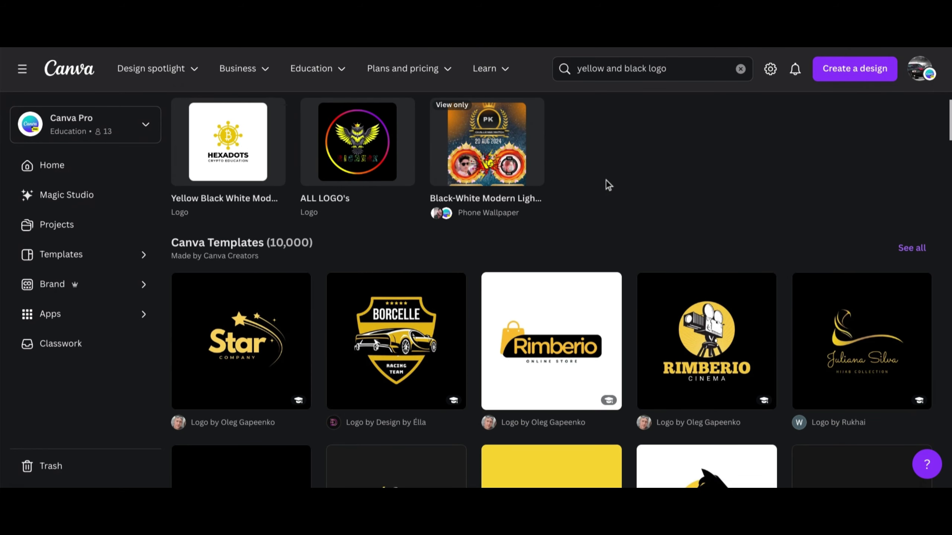
scroll(630, 287, "down", 10)
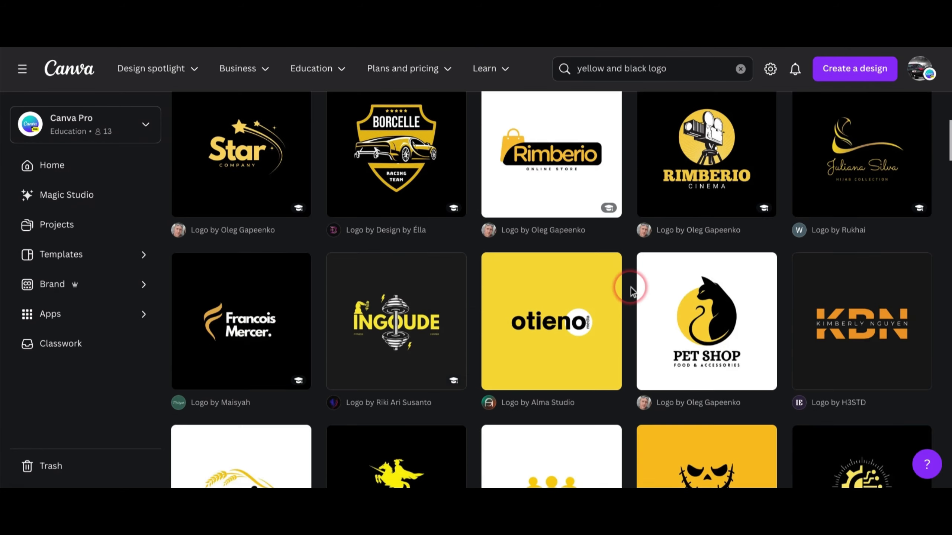
scroll(630, 287, "down", 3)
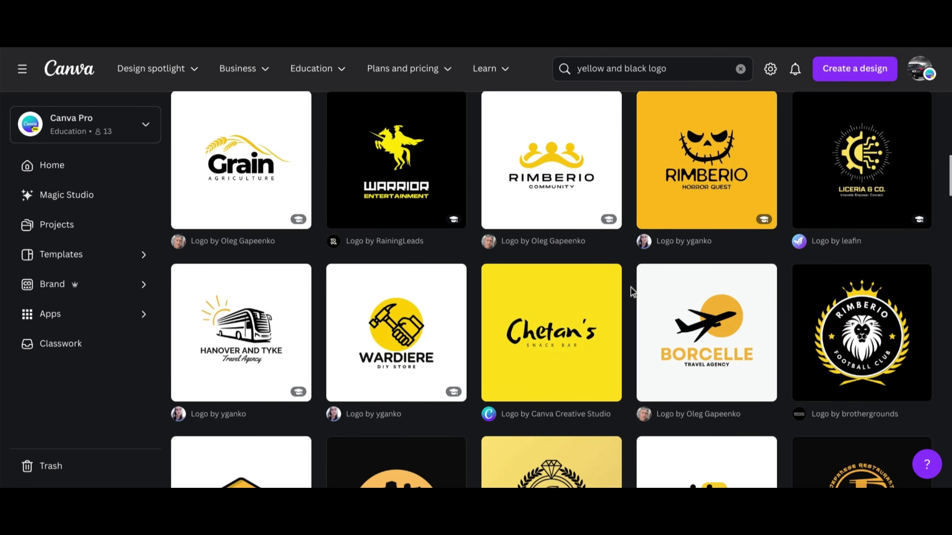
scroll(630, 287, "down", 2)
scroll(631, 287, "down", 9)
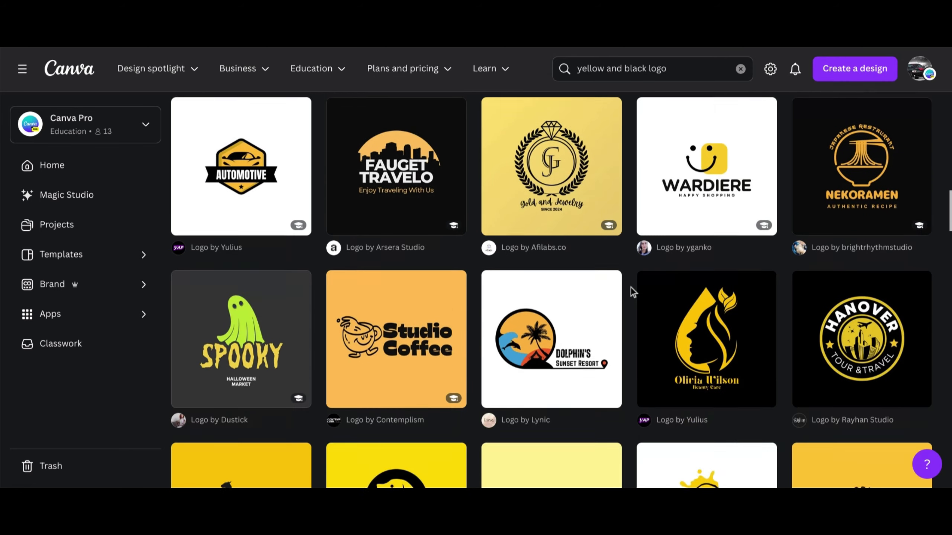
scroll(630, 287, "down", 13)
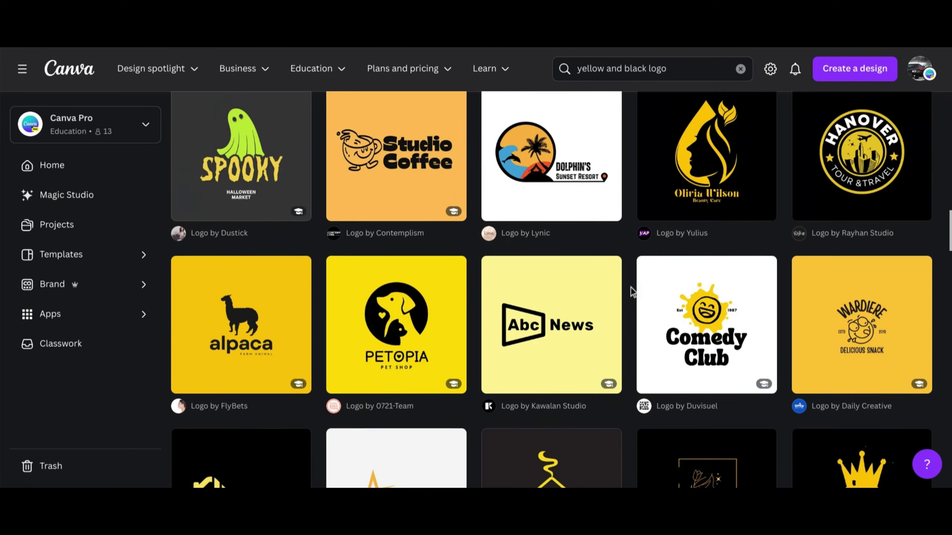
scroll(631, 288, "down", 3)
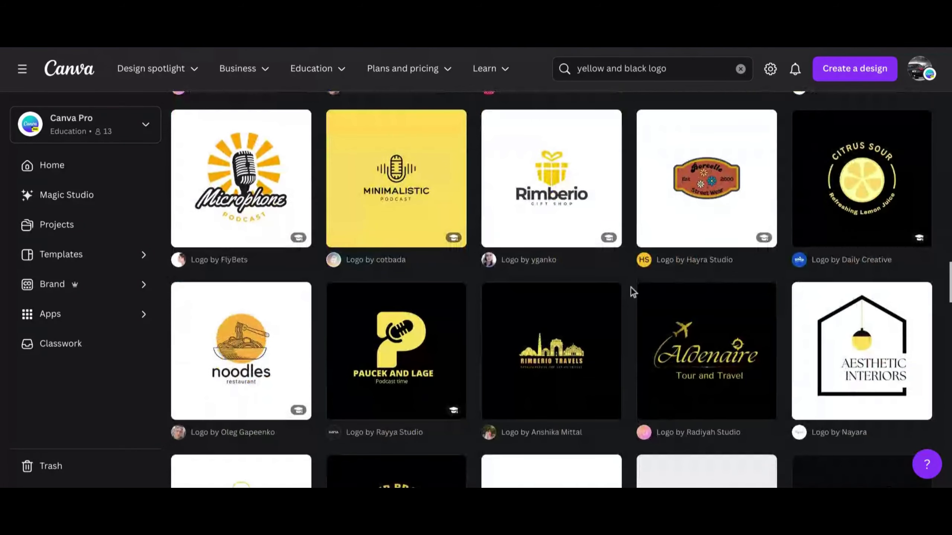
scroll(630, 287, "down", 7)
scroll(630, 288, "down", 3)
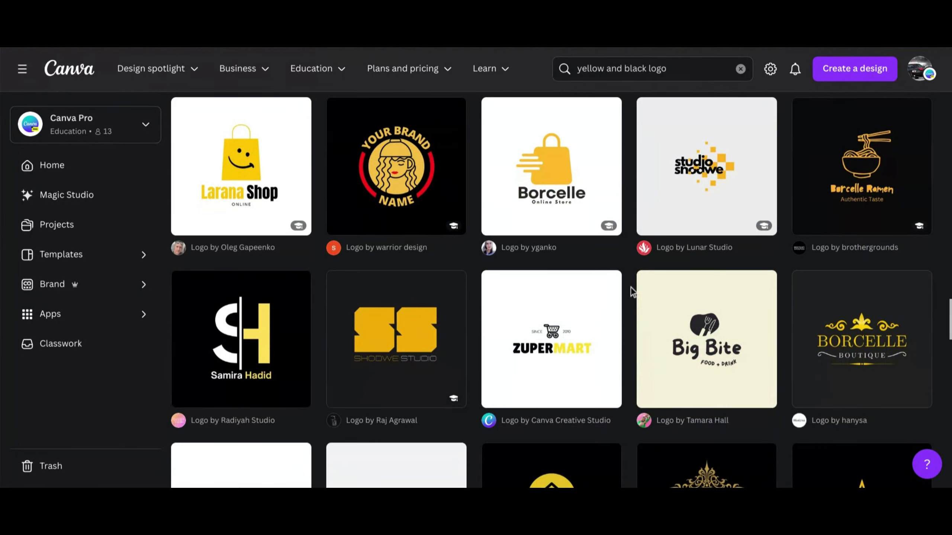
scroll(631, 287, "down", 7)
scroll(631, 287, "down", 10)
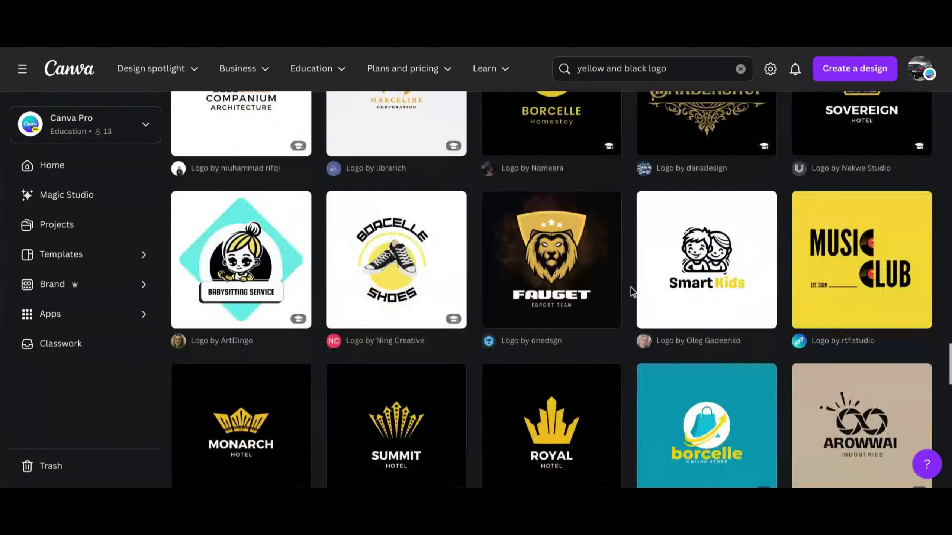
Look further through the yellow and black results and start customizing the Black And Yellow Vintage Burger Sale Instagram Post template
scroll(630, 287, "down", 2)
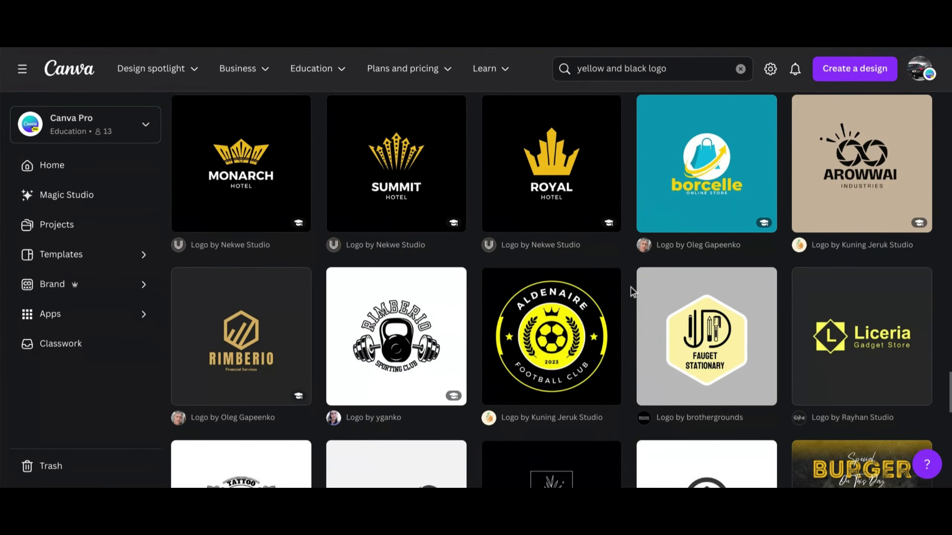
scroll(630, 287, "down", 9)
scroll(630, 287, "down", 2)
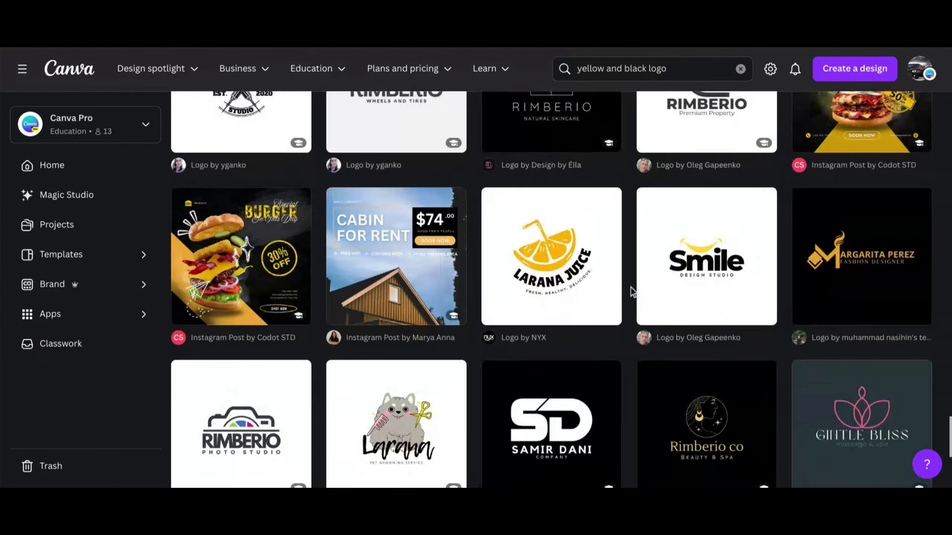
scroll(631, 287, "up", 4)
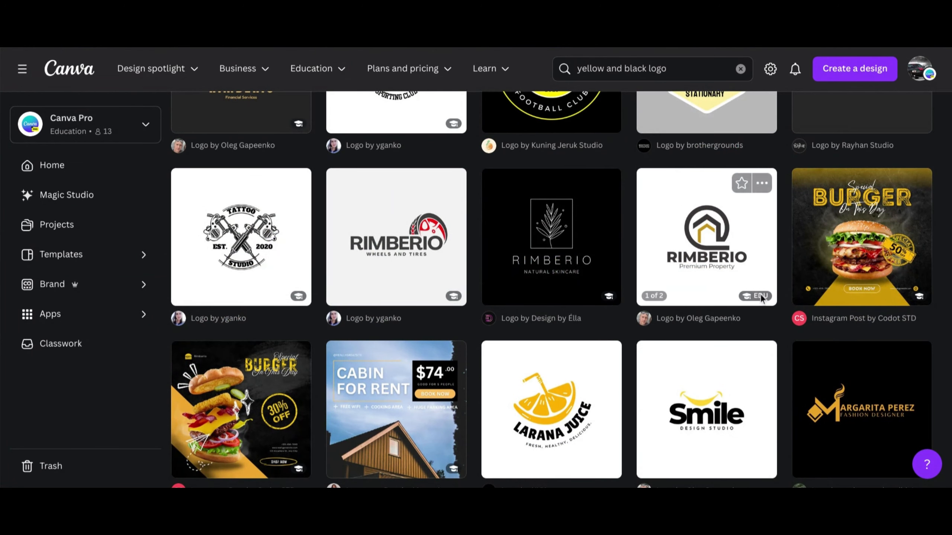
left_click(852, 265)
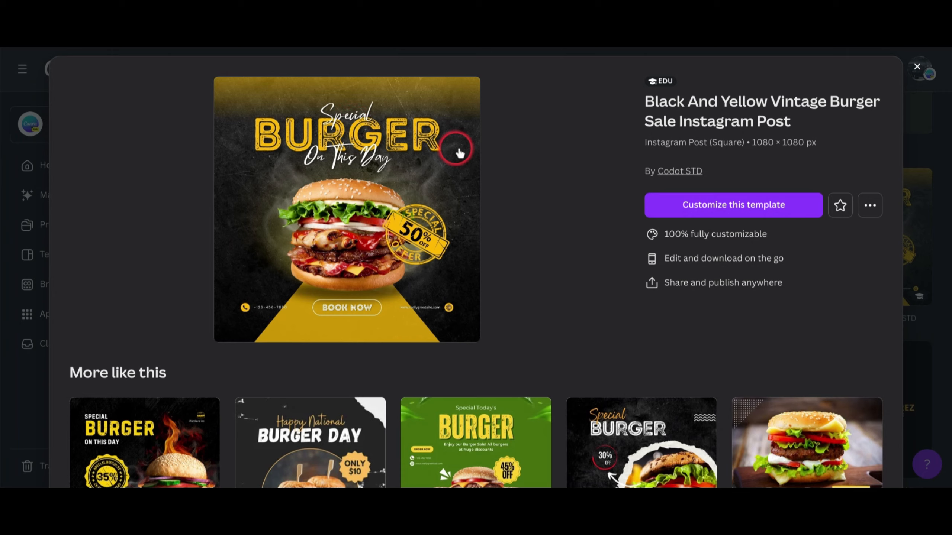
left_click(691, 215)
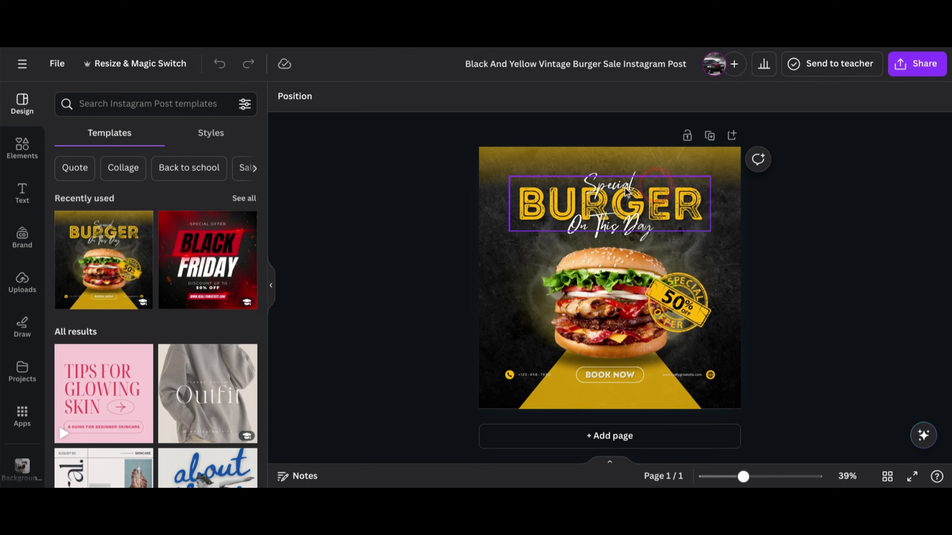
left_click(806, 250)
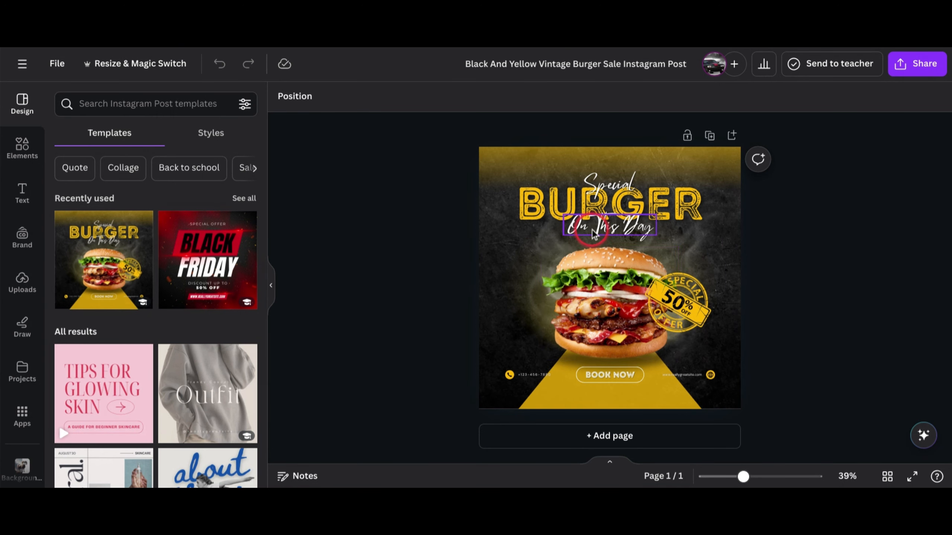
Add a blank second page below the burger design and delete it again
left_click(615, 446)
scroll(616, 446, "up", 5)
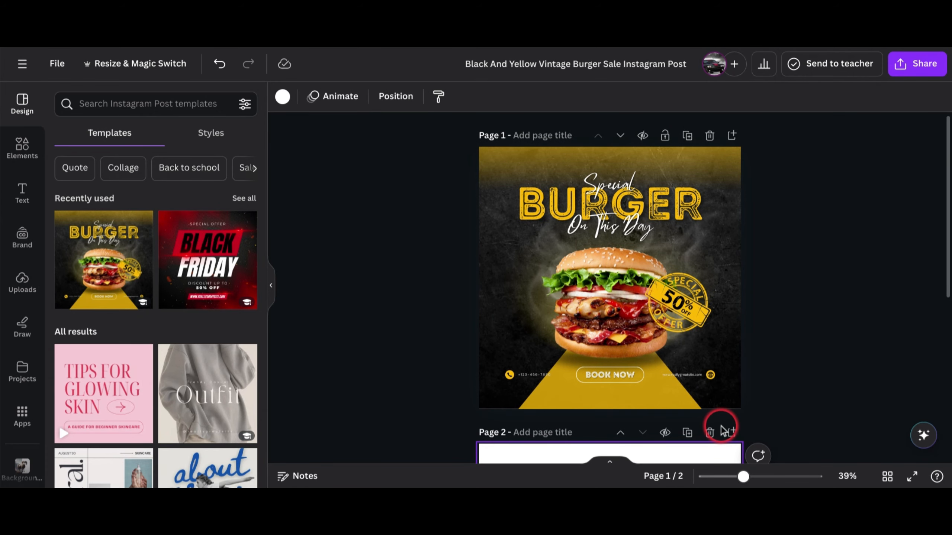
left_click(709, 433)
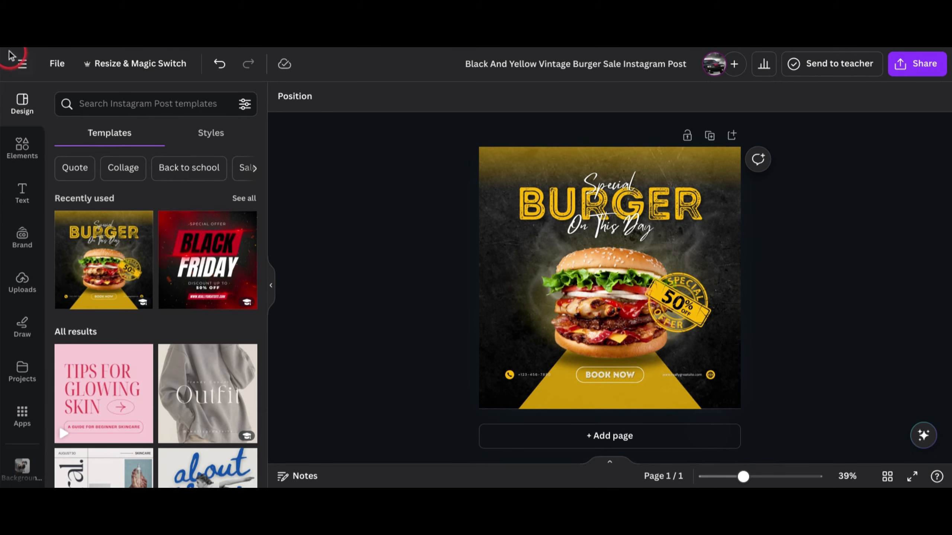
Look at the list of recent designs and show rulers and guides around the burger design
left_click(20, 62)
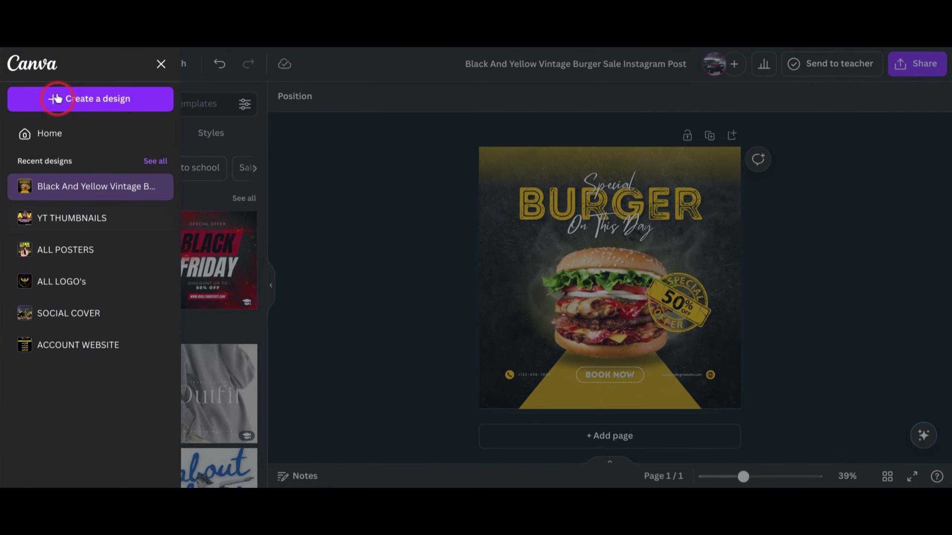
left_click(379, 224)
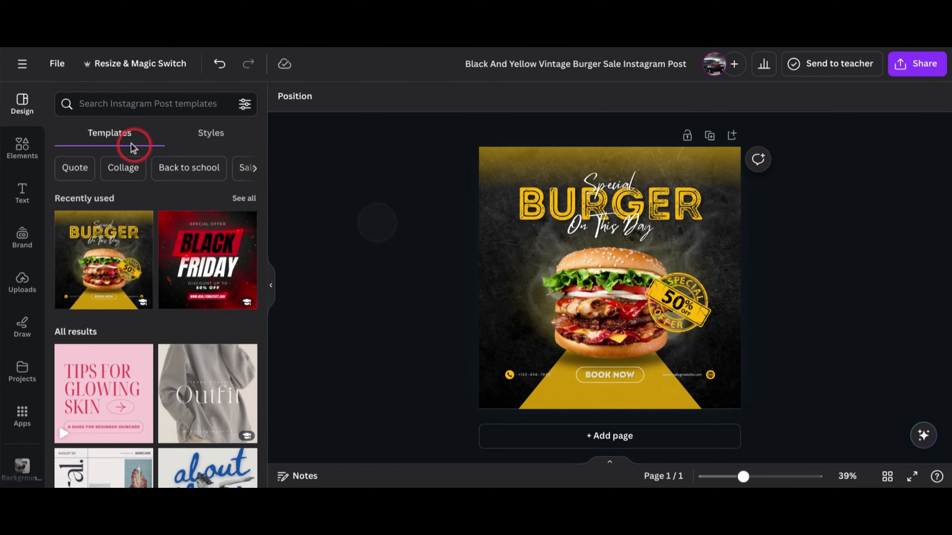
left_click(59, 65)
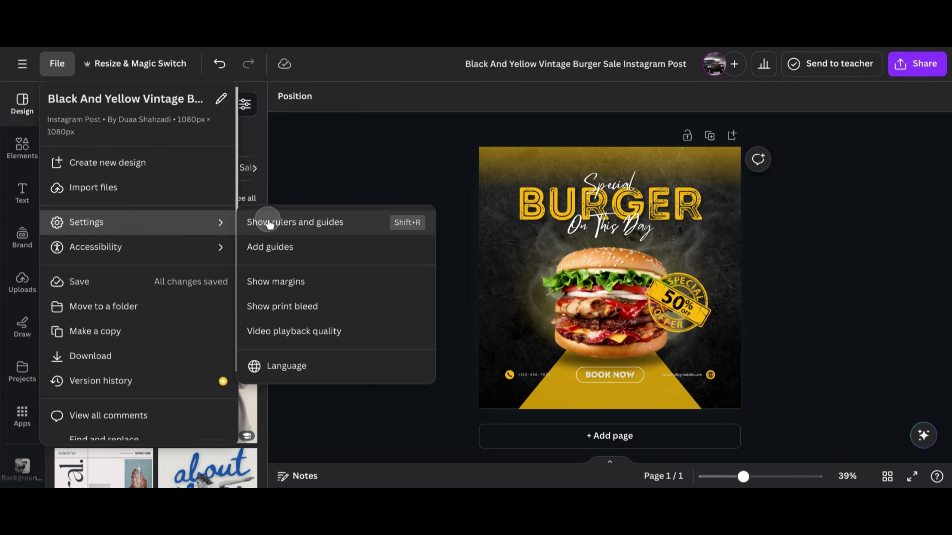
left_click(269, 223)
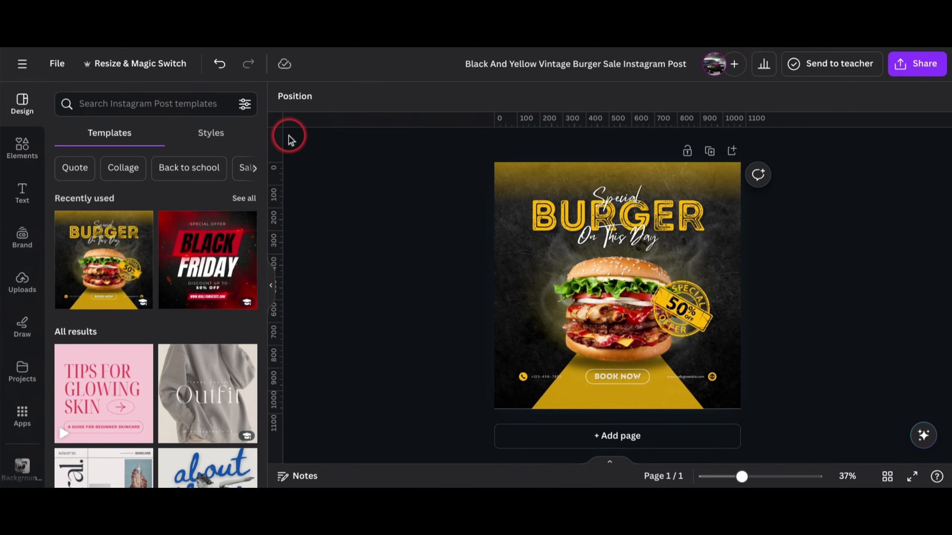
Review the Resize & Magic Switch options, including the translate, document conversion and custom size choices, without changing the design
left_click(127, 67)
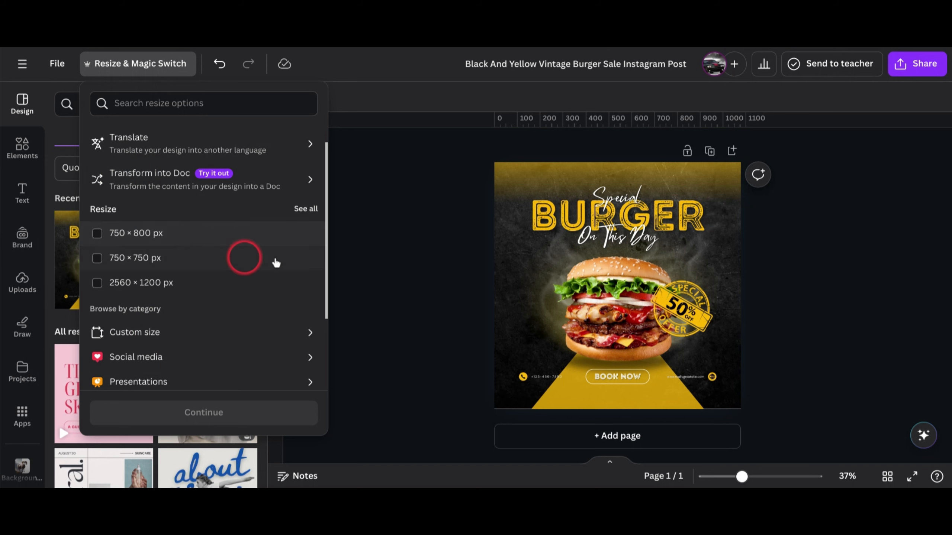
left_click(427, 263)
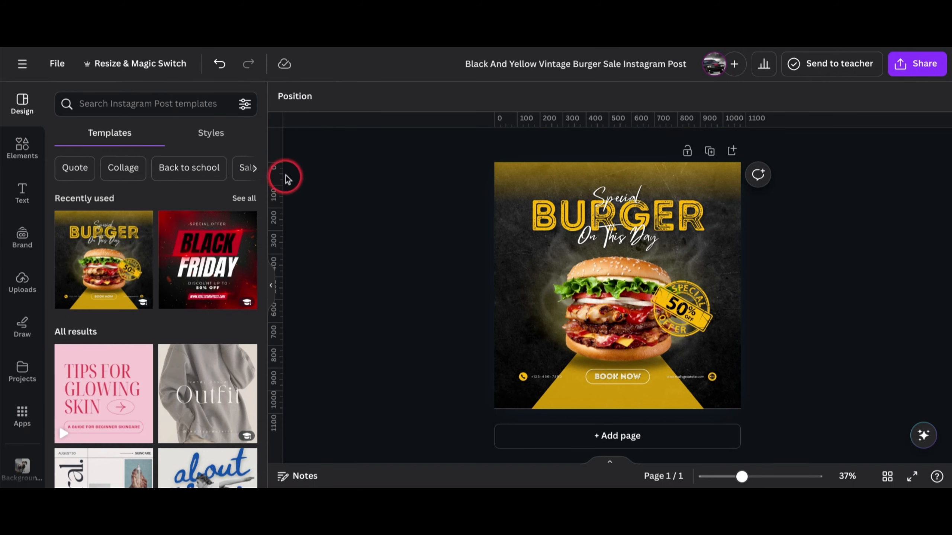
left_click(140, 60)
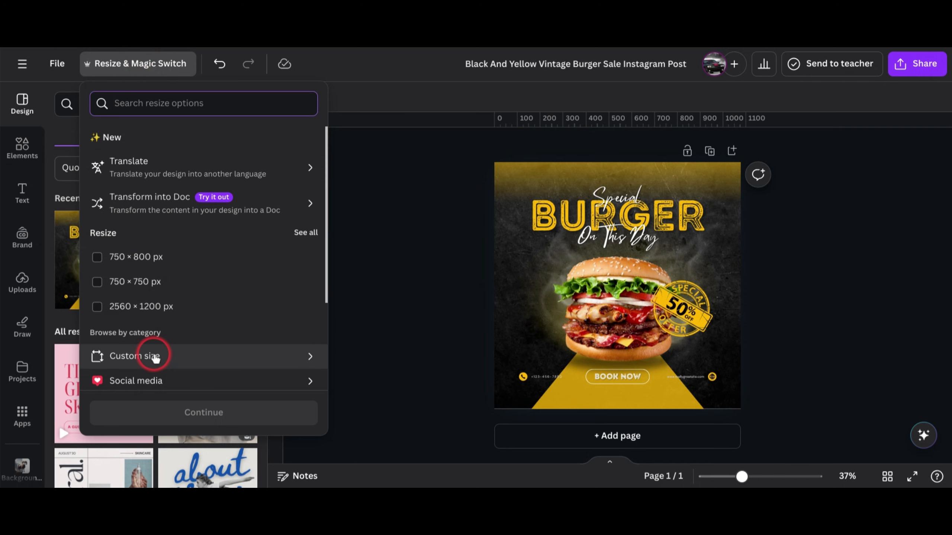
left_click(367, 305)
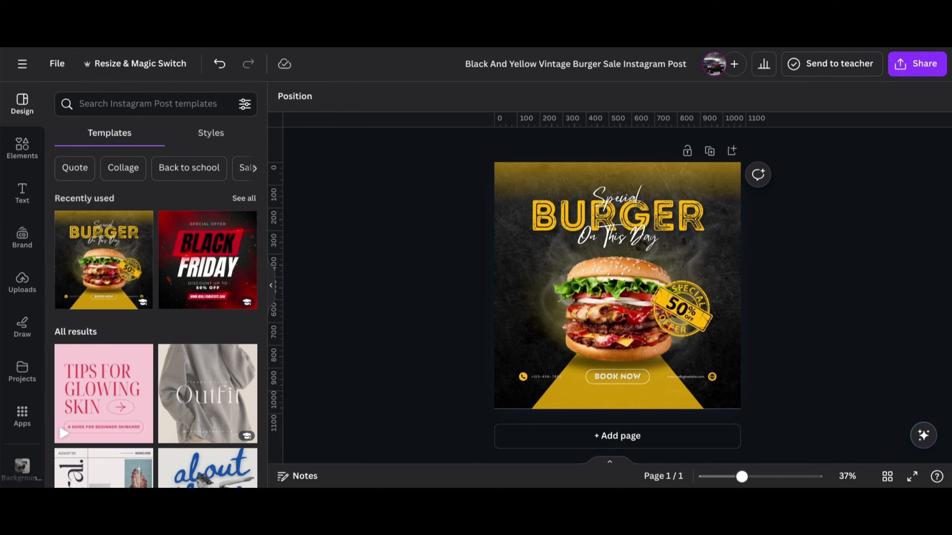
Move the burger image toward the page's right edge, undo the move and deselect the image
left_click_drag(610, 289, 706, 289)
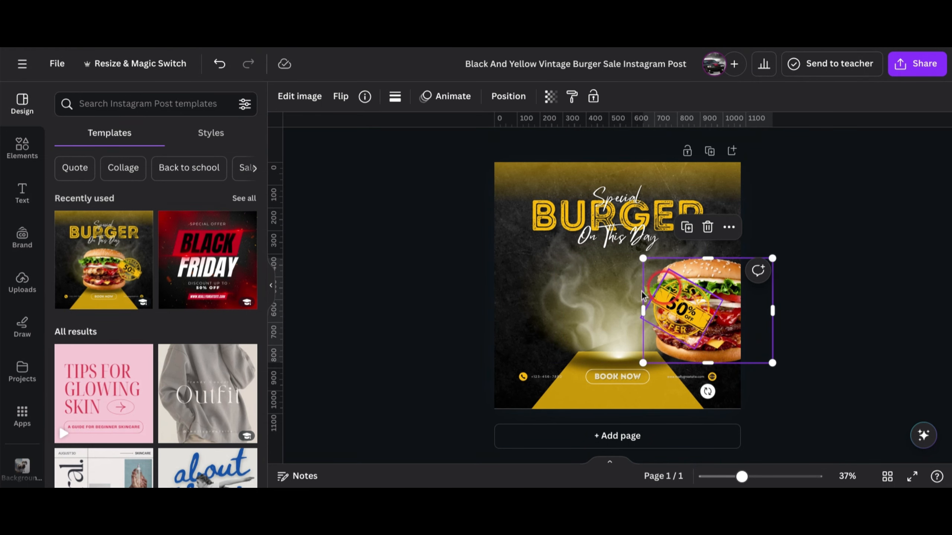
left_click(220, 64)
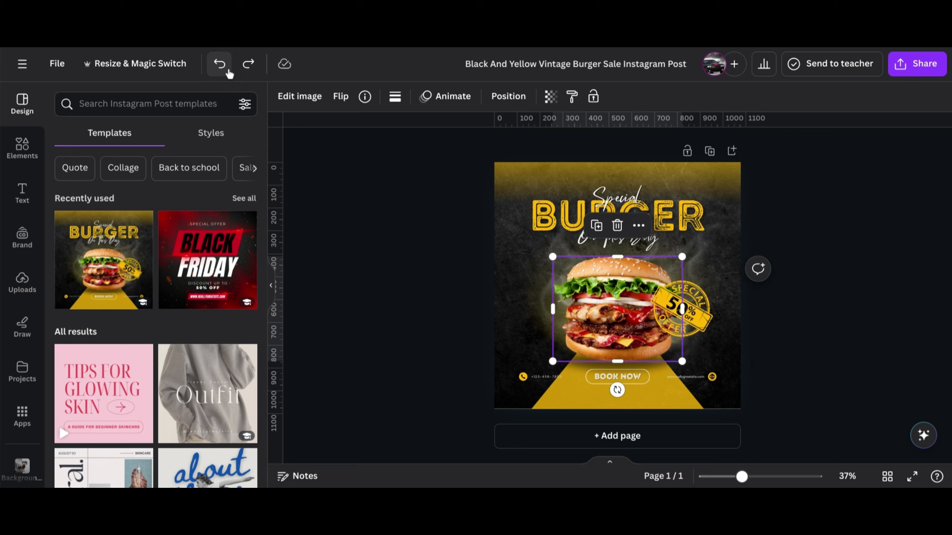
left_click(354, 231)
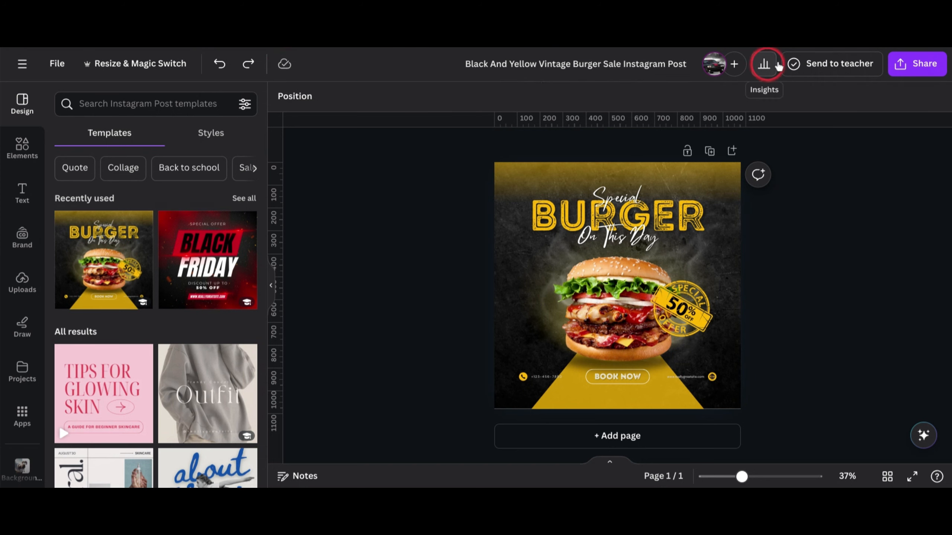
Set the design's collaboration link to Anyone with the link, keep the Can edit permission, and copy the link
left_click(908, 71)
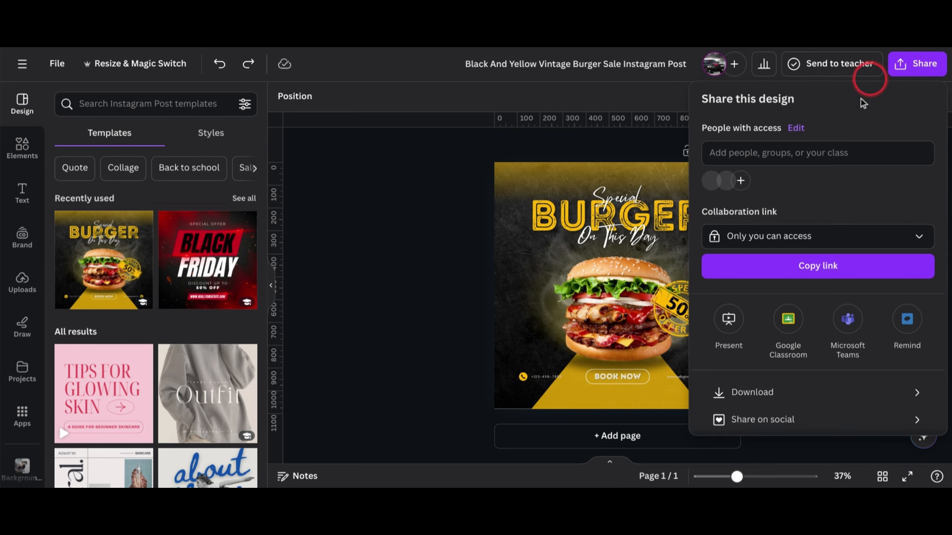
scroll(852, 123, "down", 2)
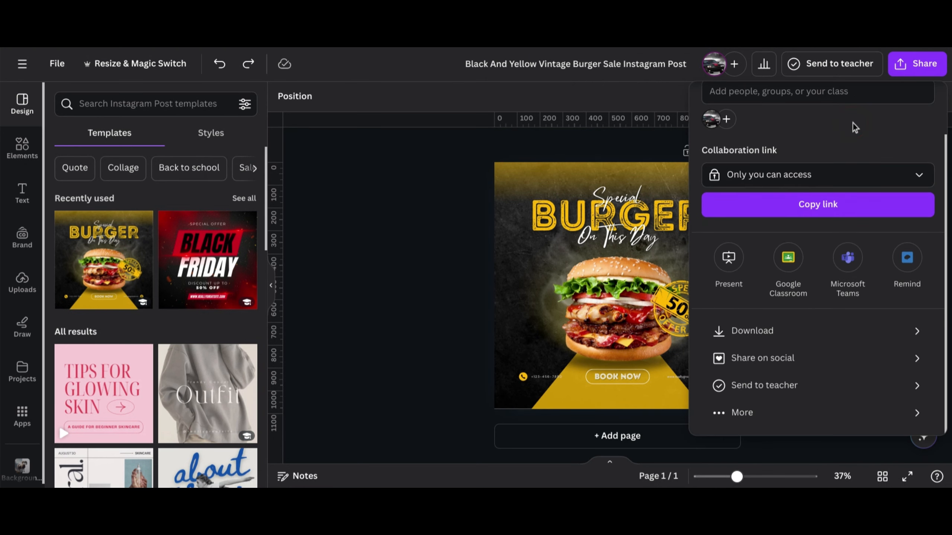
left_click(812, 176)
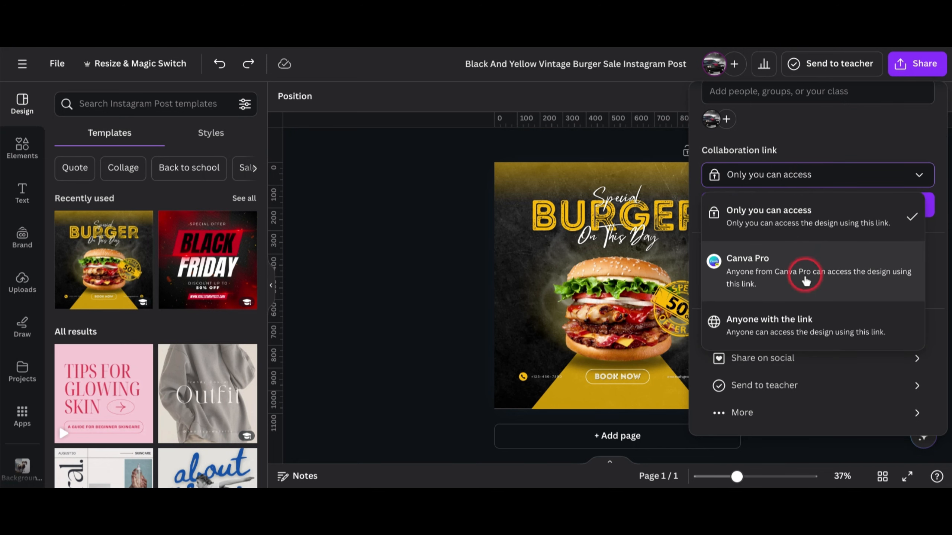
left_click(771, 321)
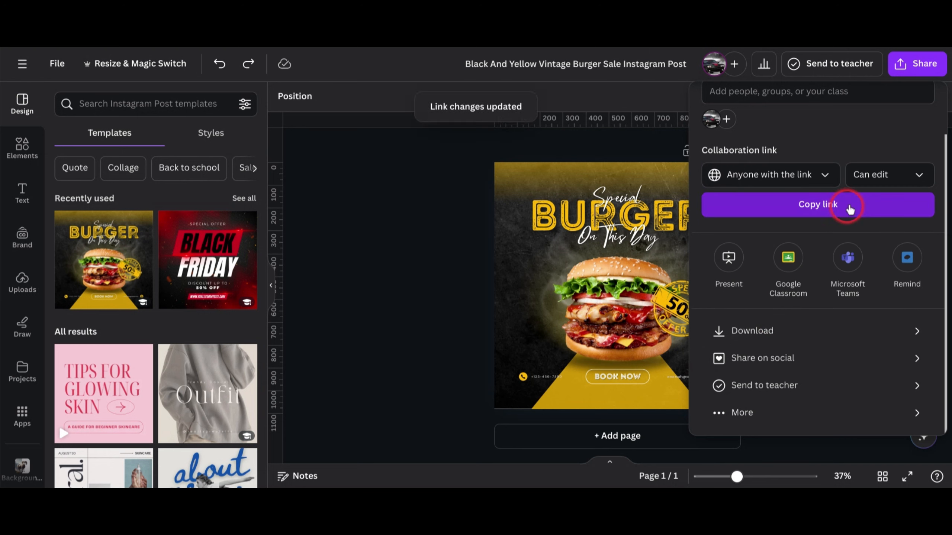
left_click(875, 175)
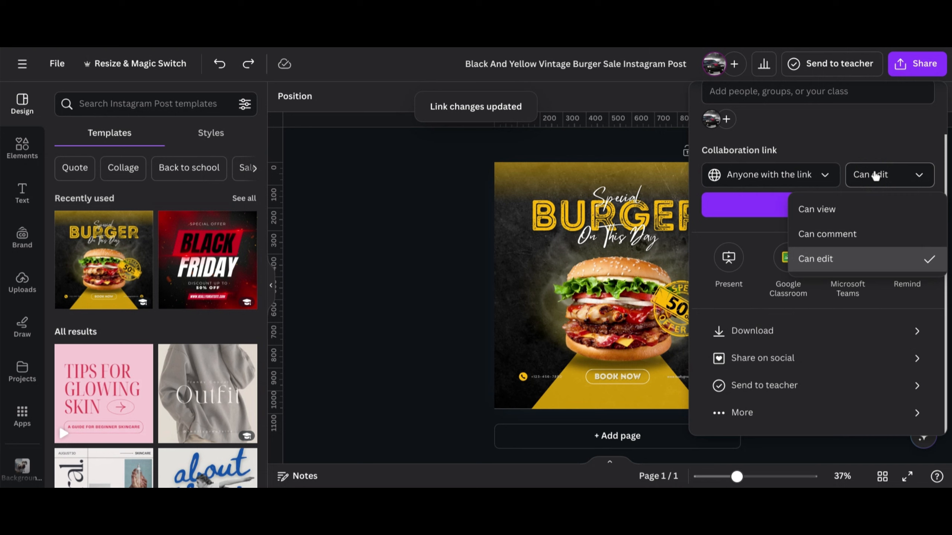
left_click(875, 176)
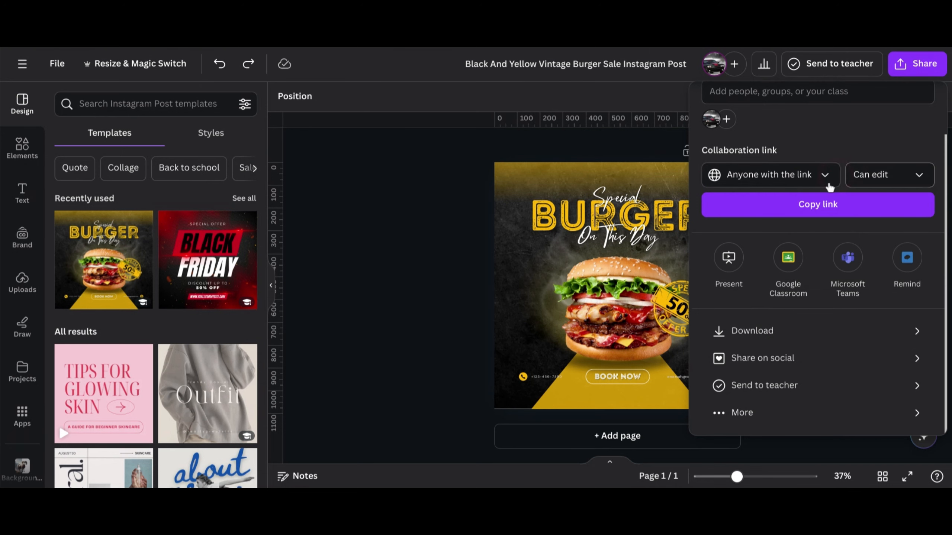
left_click(828, 207)
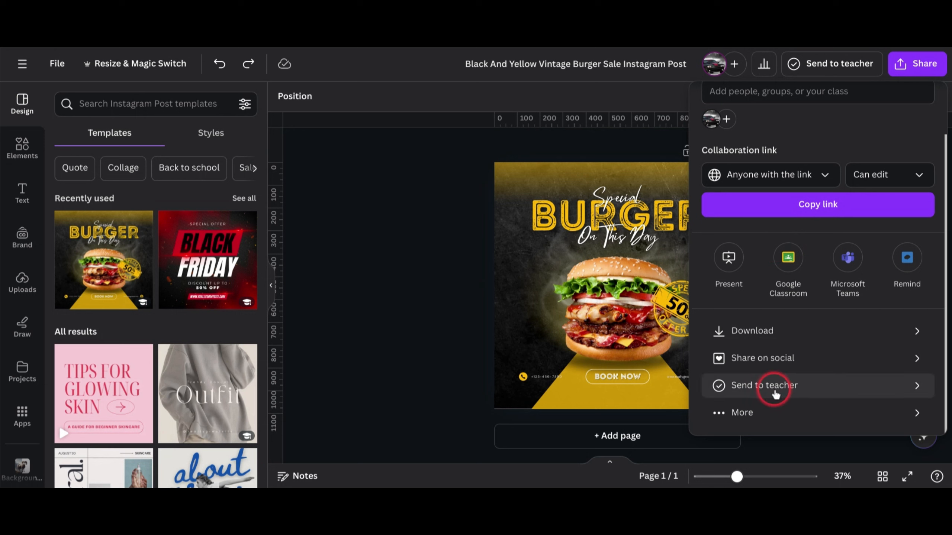
Show all the sharing and publishing options for the design and close them
left_click(763, 411)
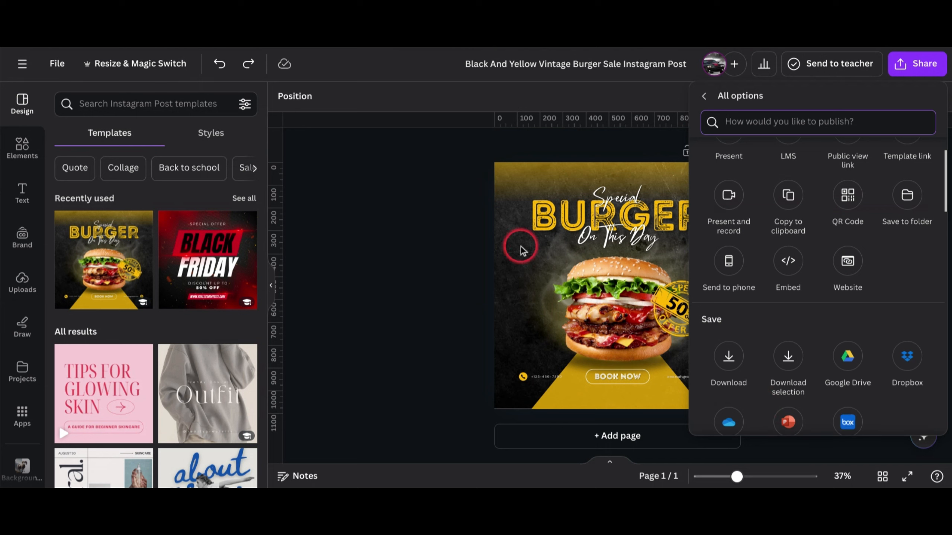
left_click(458, 234)
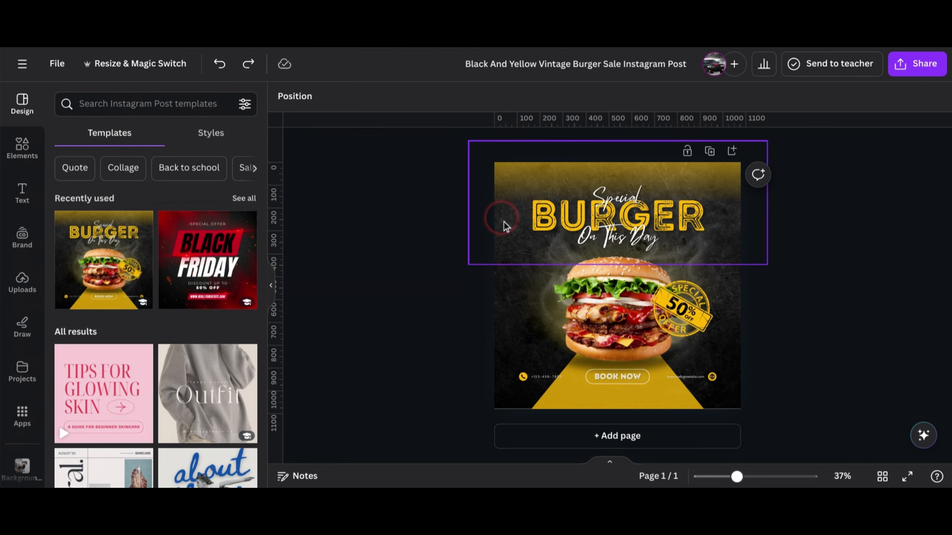
Select the background image and the BURGER heading to view their formatting options, and browse the Instagram Post templates
left_click(503, 291)
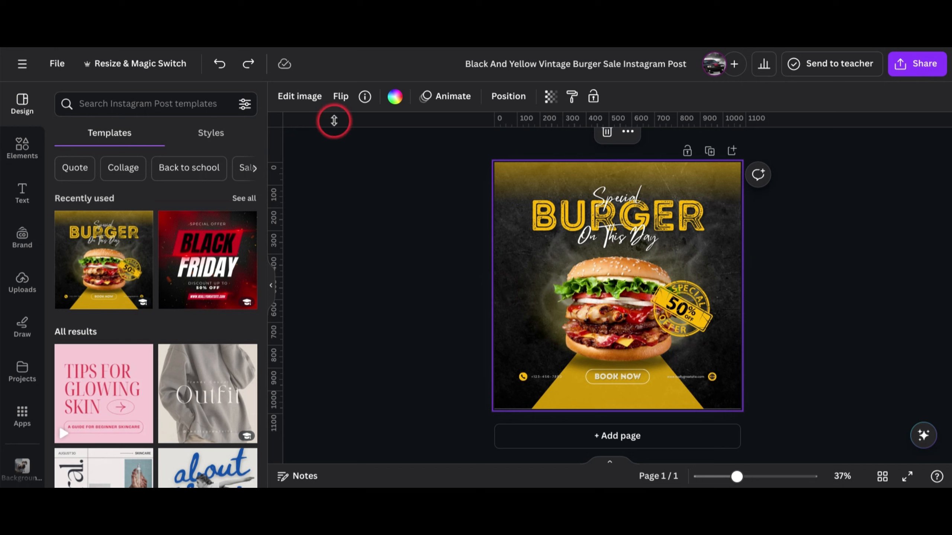
left_click(691, 225)
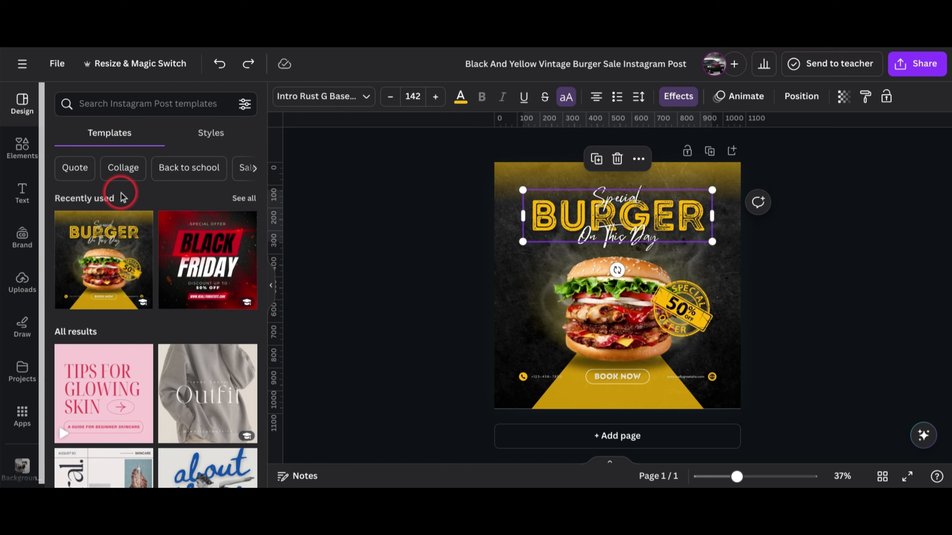
scroll(122, 196, "down", 5)
scroll(121, 192, "down", 5)
scroll(120, 192, "up", 10)
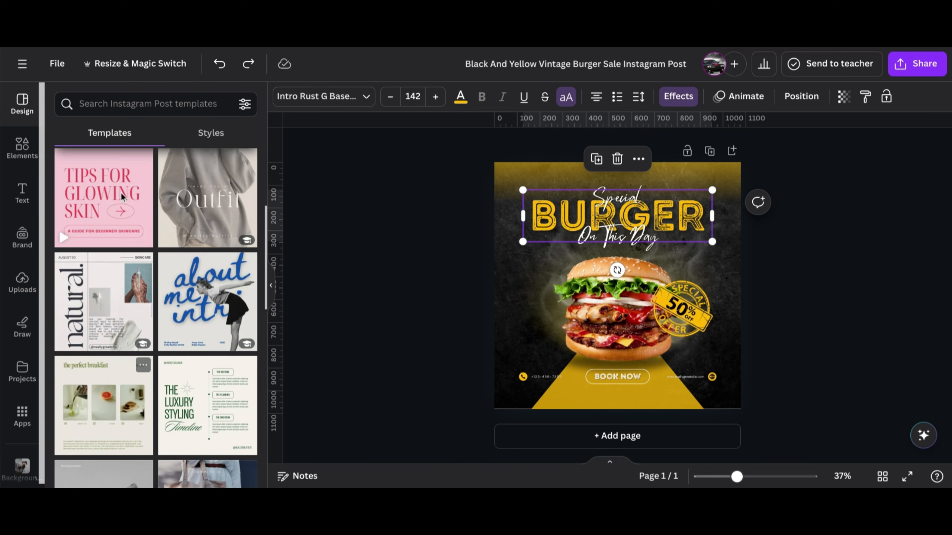
Browse the available elements and look through the default text styles and font combinations
left_click(21, 147)
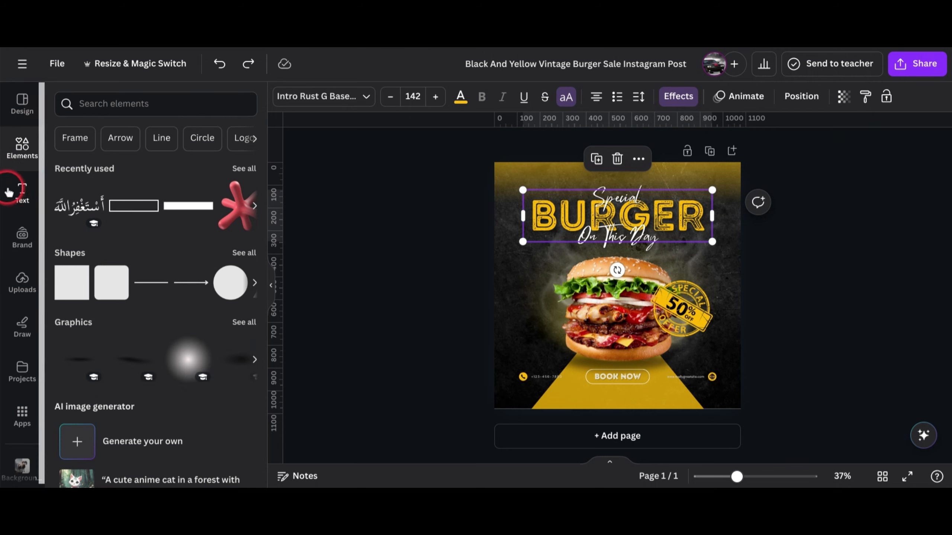
left_click(9, 193)
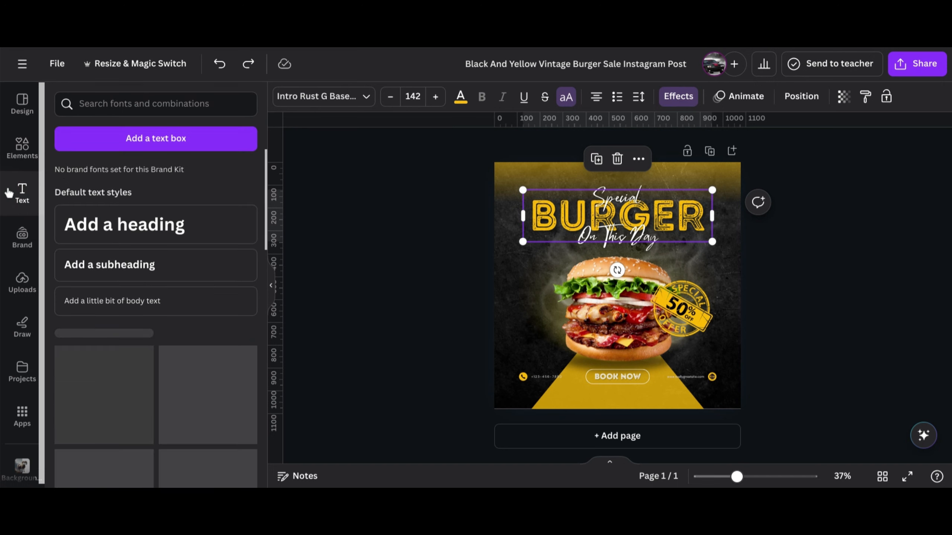
scroll(162, 197, "down", 4)
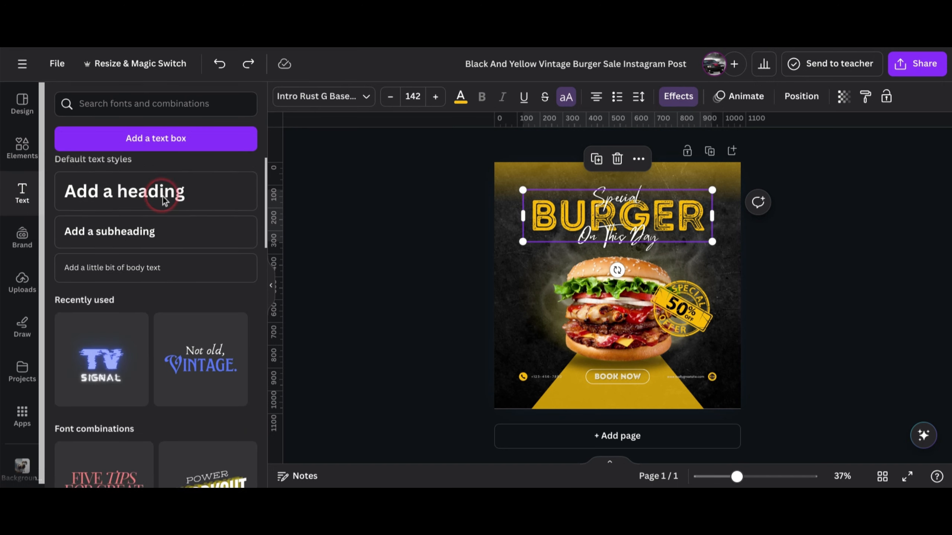
scroll(162, 196, "down", 1)
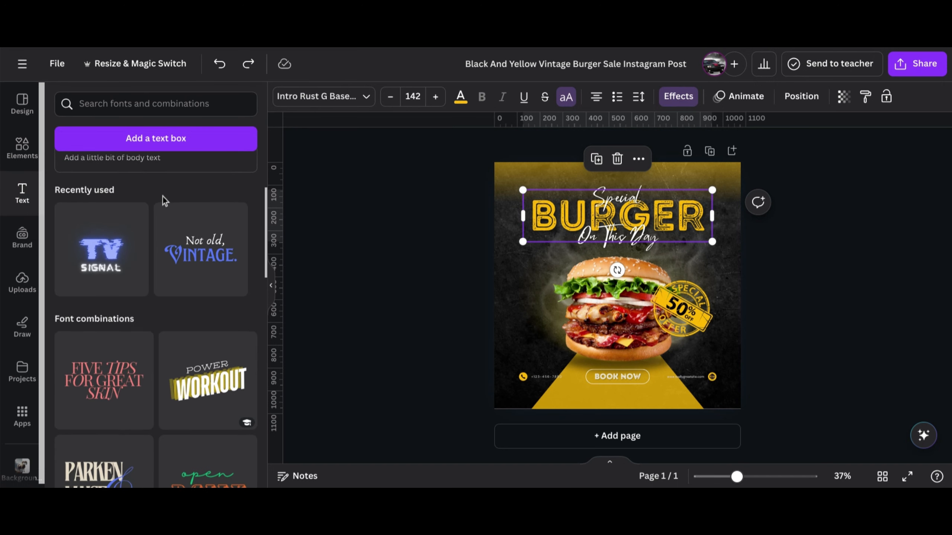
scroll(162, 196, "down", 6)
scroll(162, 195, "up", 8)
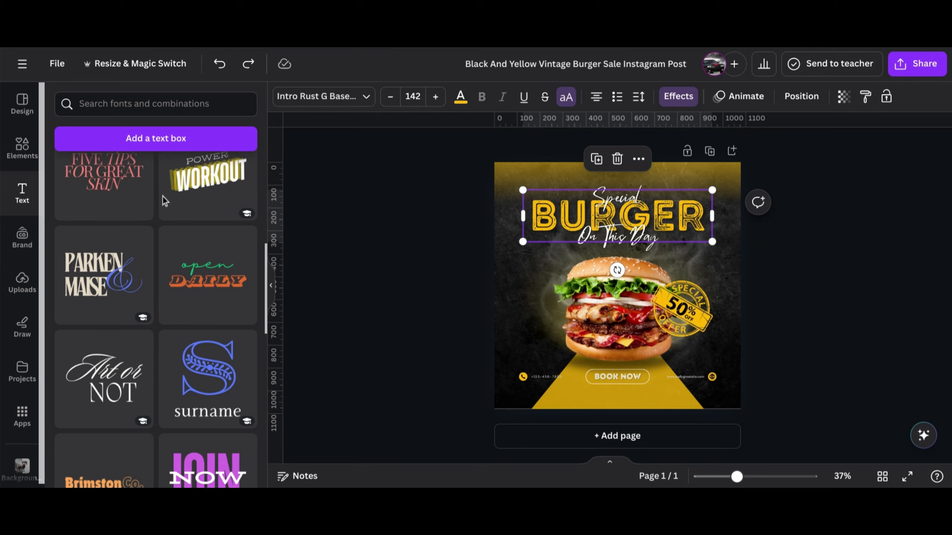
scroll(162, 195, "up", 3)
scroll(162, 196, "down", 11)
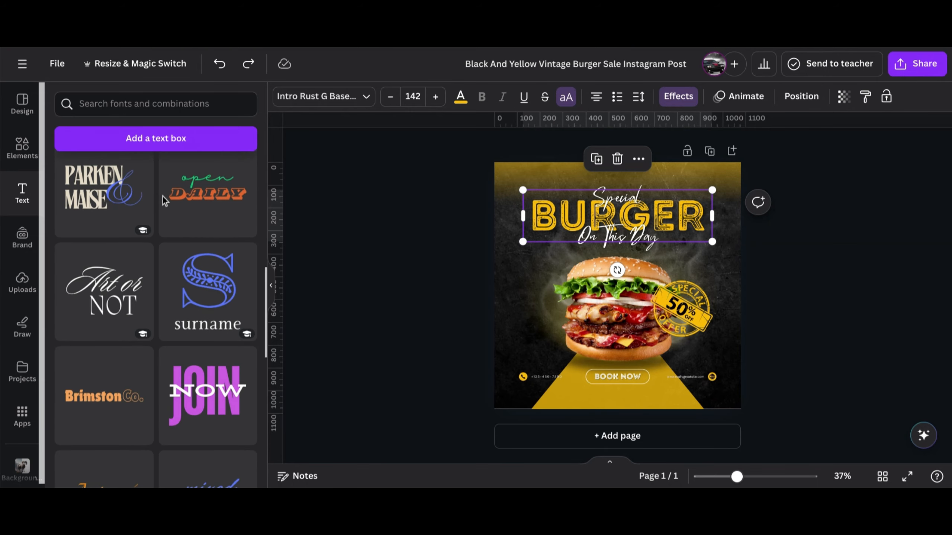
scroll(163, 196, "up", 2)
scroll(162, 195, "up", 10)
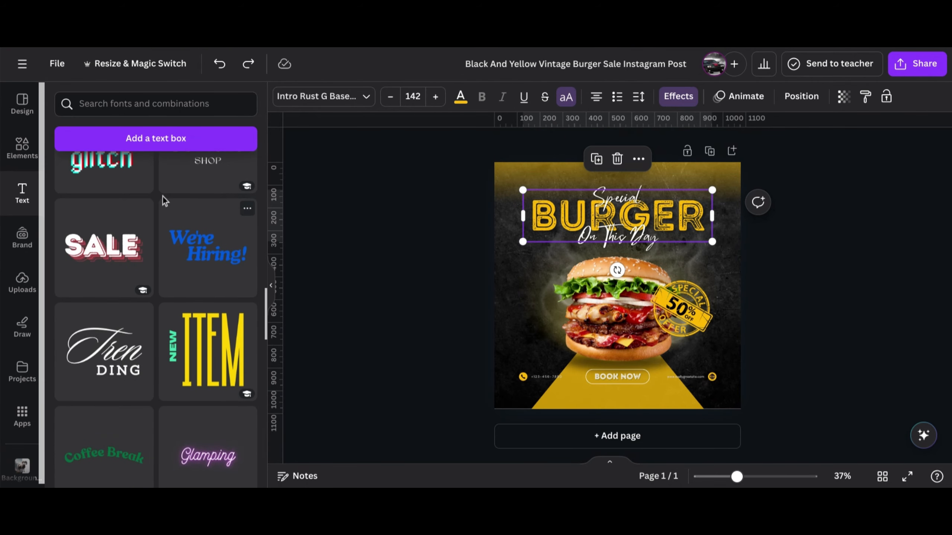
scroll(162, 196, "up", 5)
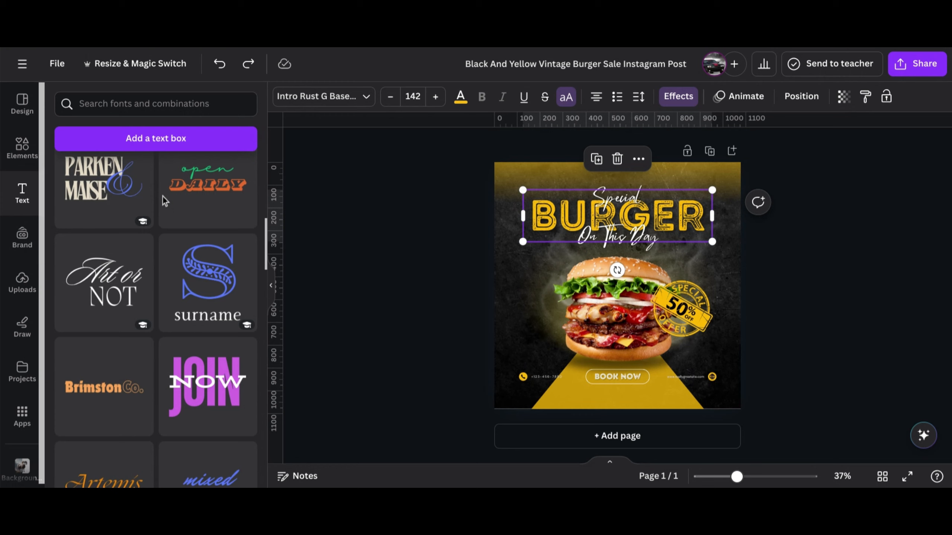
scroll(162, 196, "up", 6)
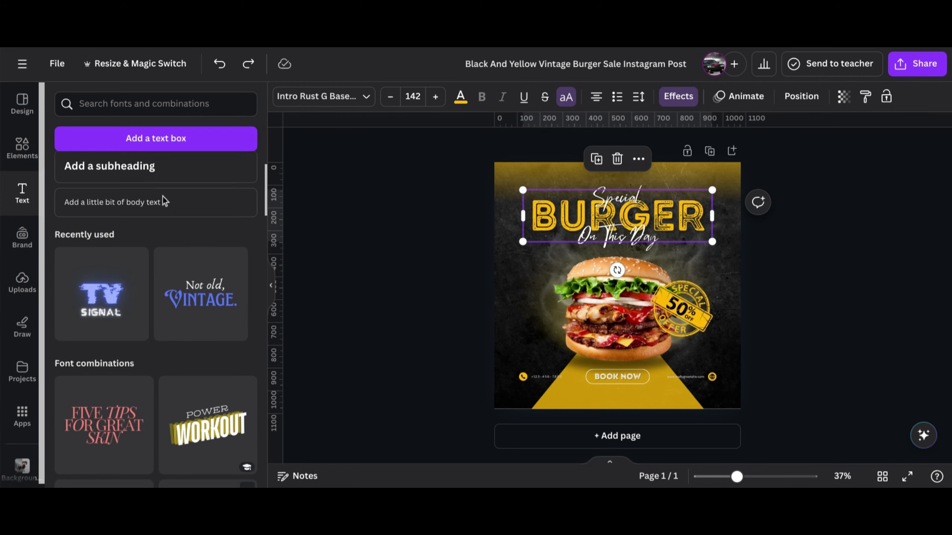
scroll(162, 195, "up", 2)
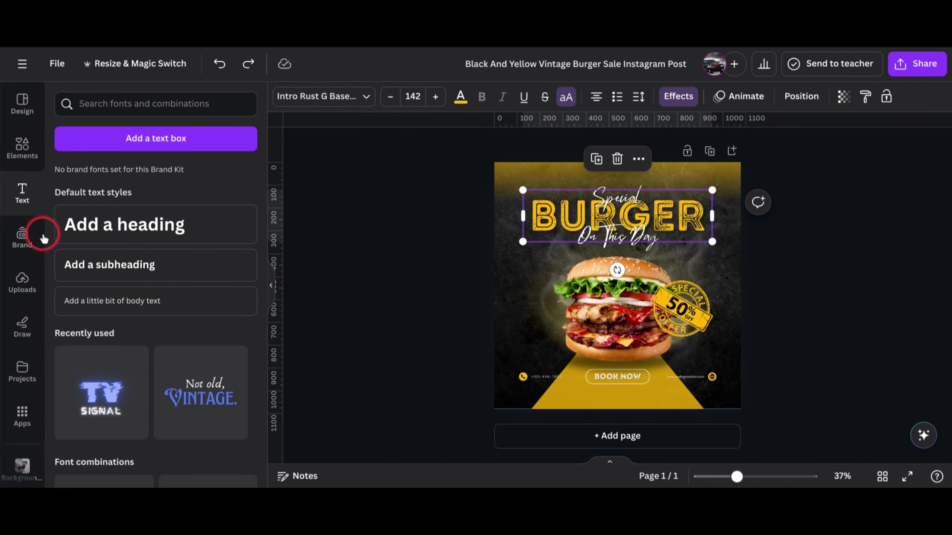
Look at the brand kit and uploaded images, opening the file chooser for uploads and dismissing it without choosing a file
left_click(27, 235)
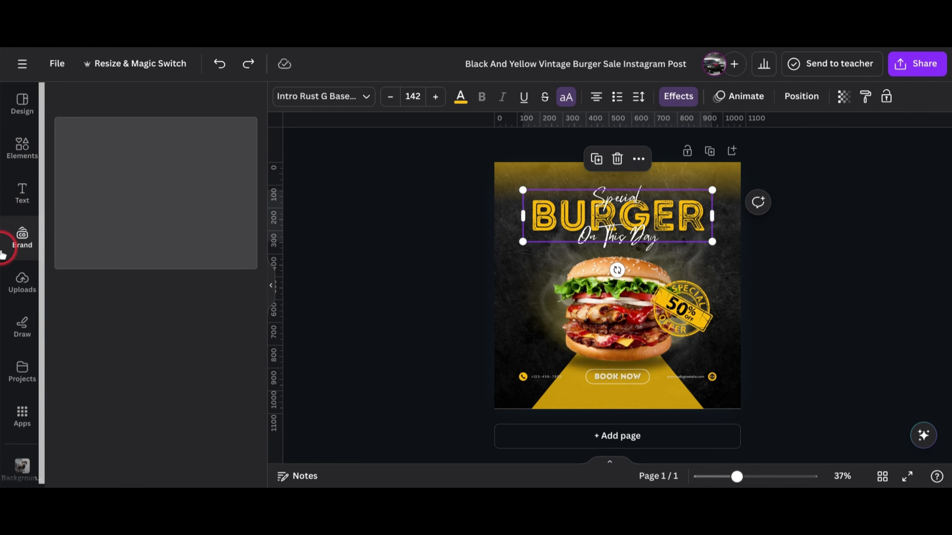
left_click(19, 280)
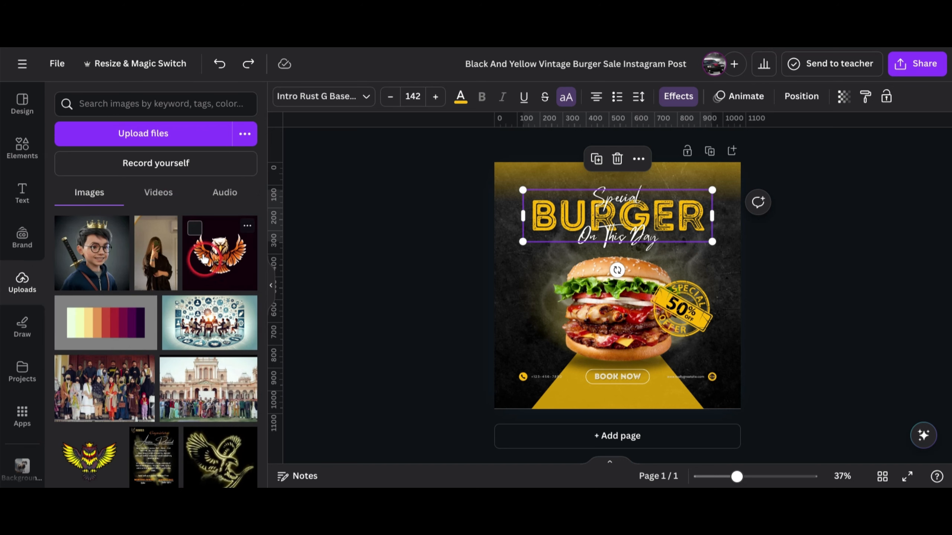
left_click(156, 142)
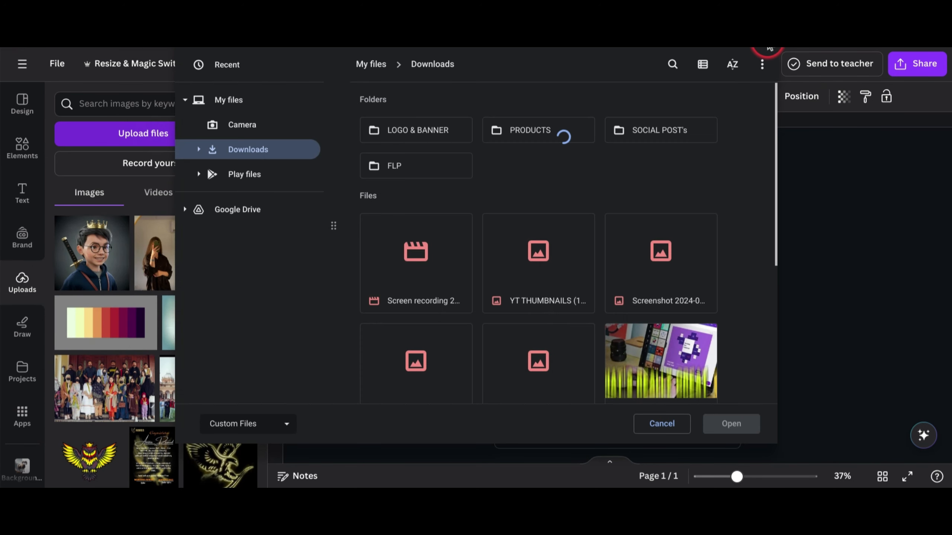
left_click(769, 41)
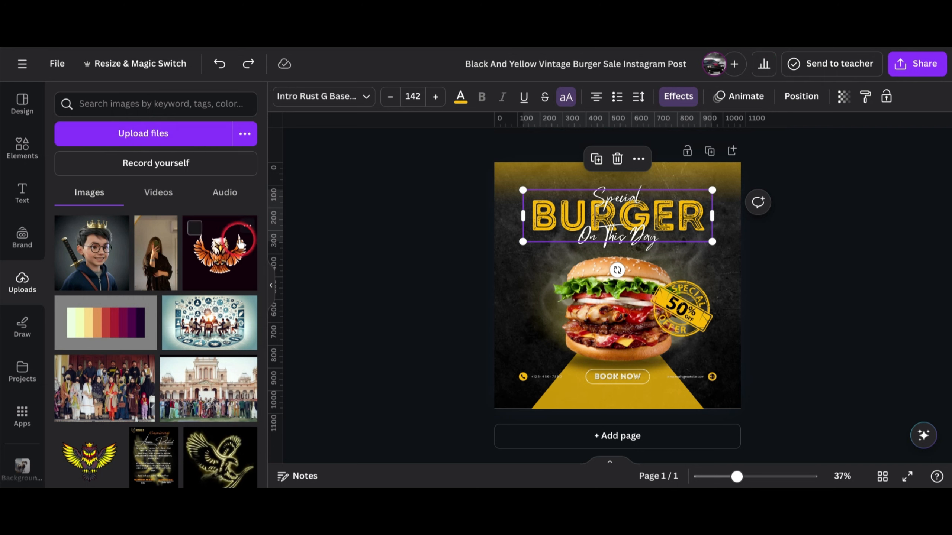
scroll(236, 246, "down", 3)
scroll(236, 246, "up", 3)
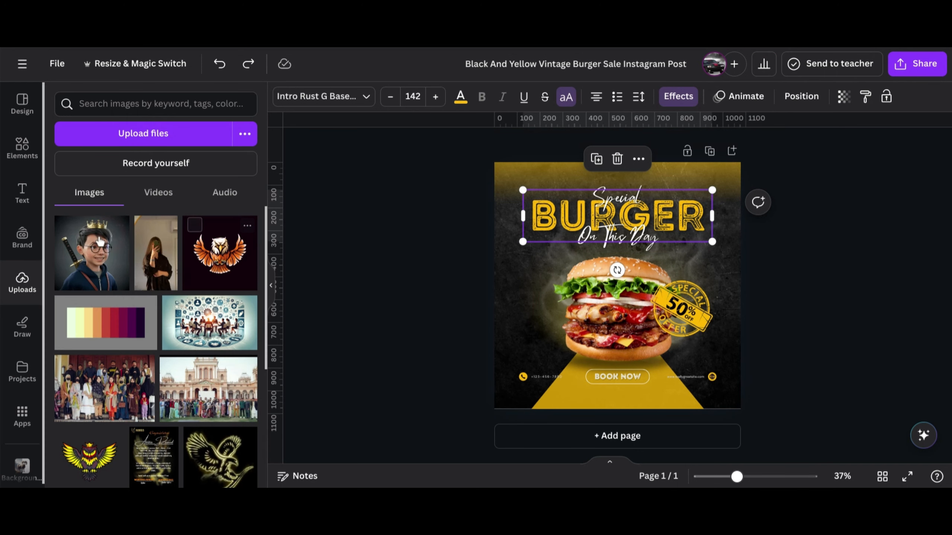
Place the uploaded cartoon boy picture on the page with its background removed, and delete it from the design
left_click(97, 262)
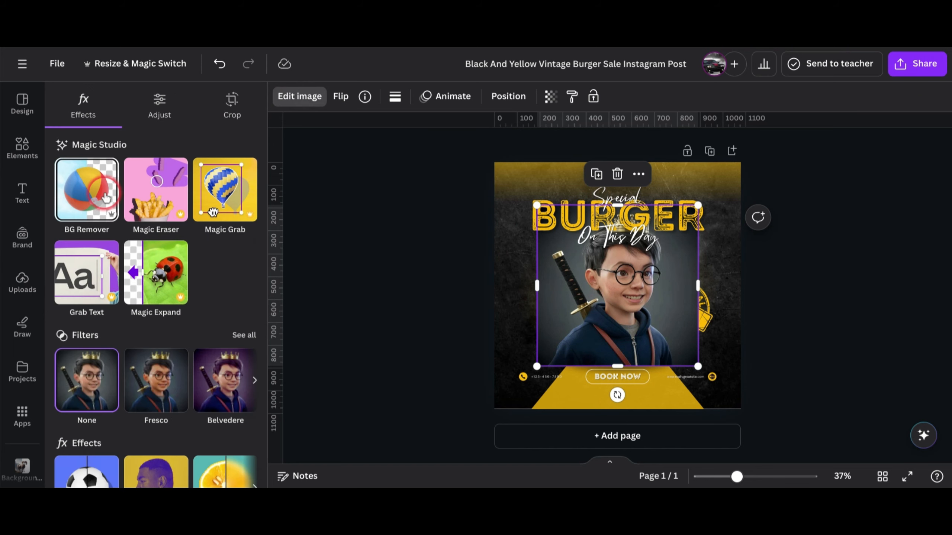
left_click(106, 198)
left_click(429, 225)
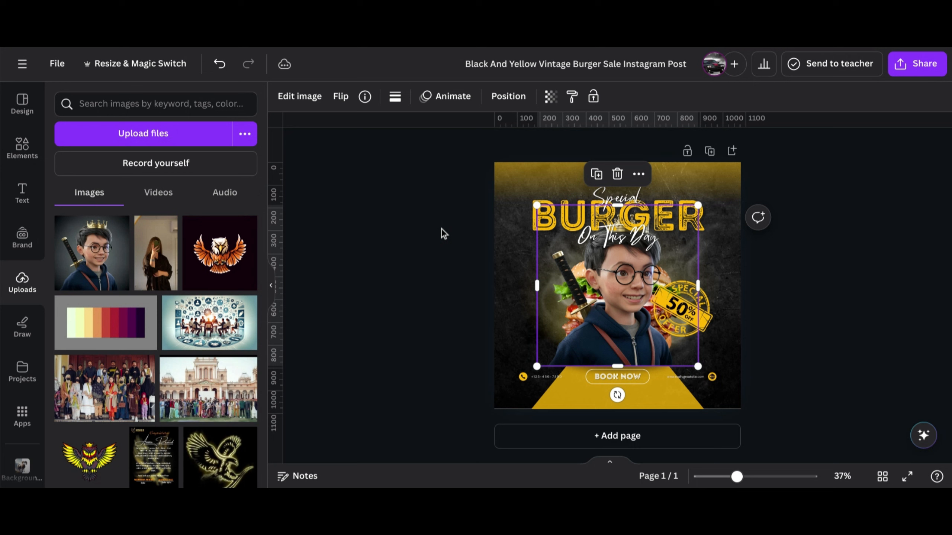
key("BackSpace")
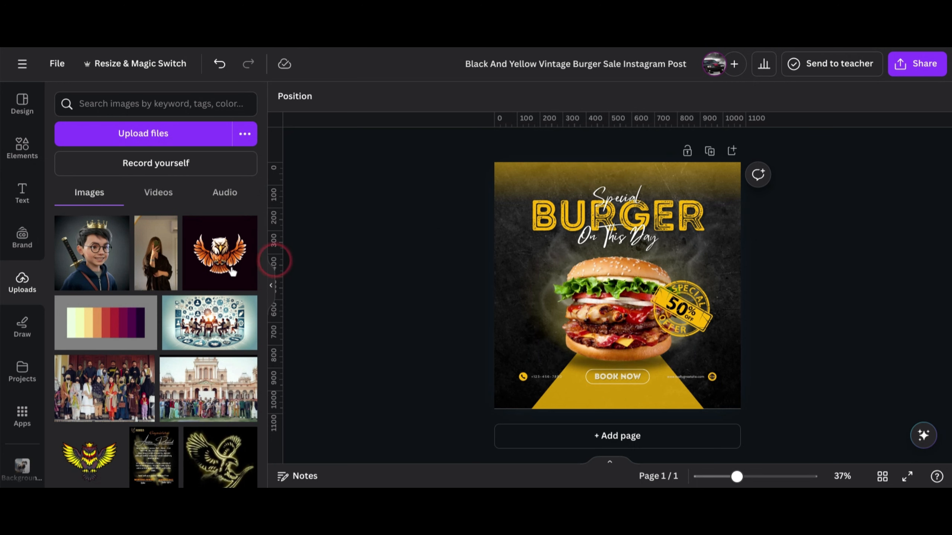
View the drawing tools, existing projects and apps, and return to the Instagram Post templates
left_click(15, 328)
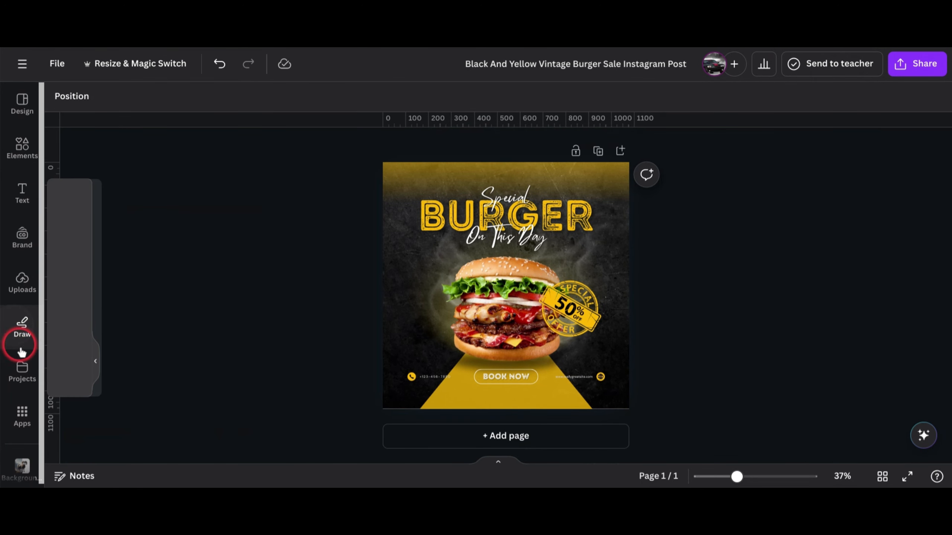
left_click(23, 370)
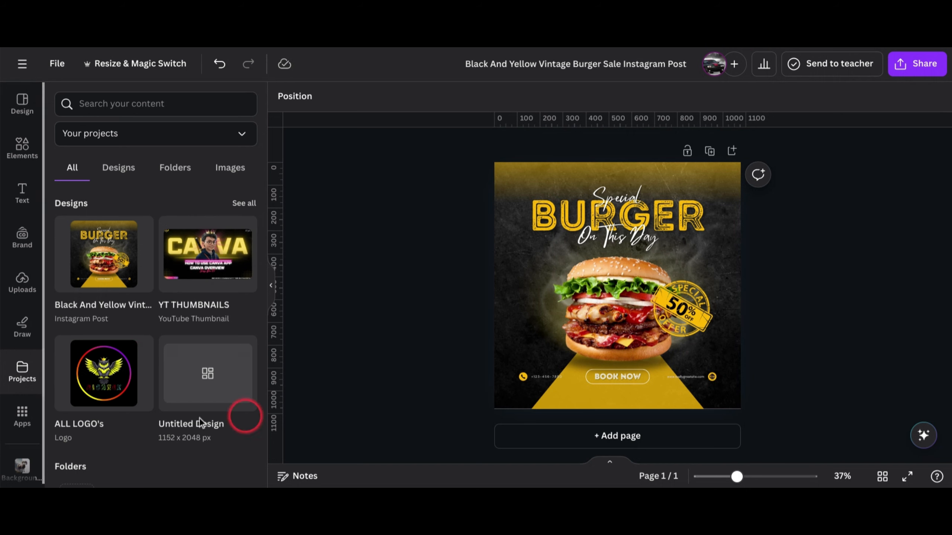
left_click(25, 411)
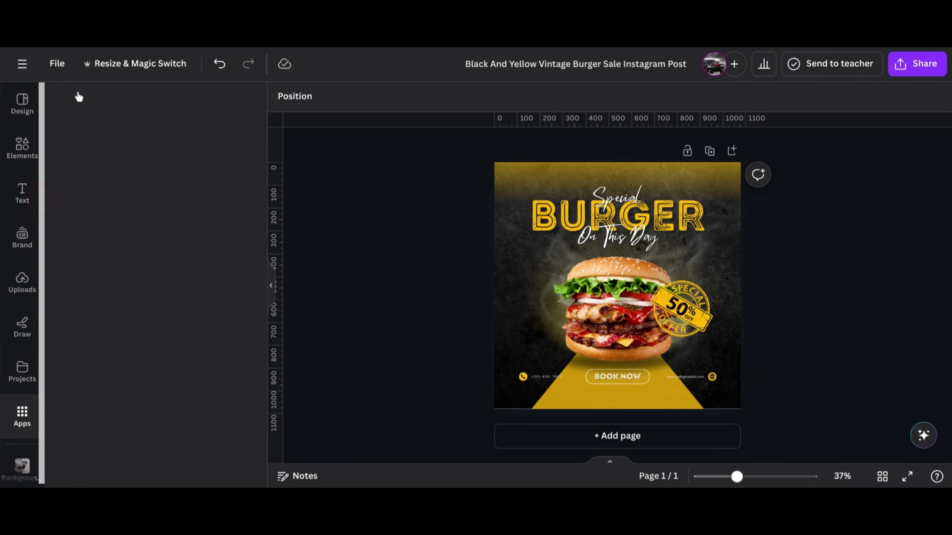
left_click(134, 124)
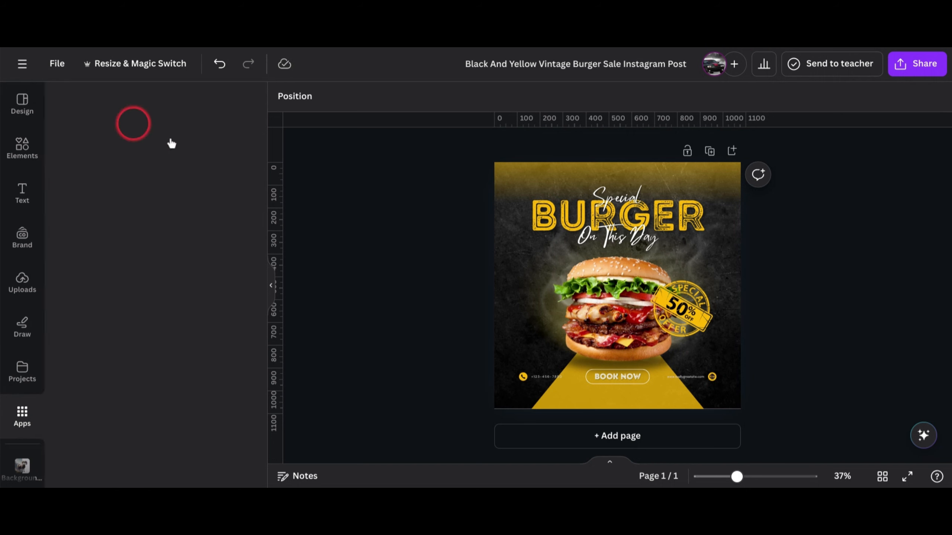
left_click(23, 103)
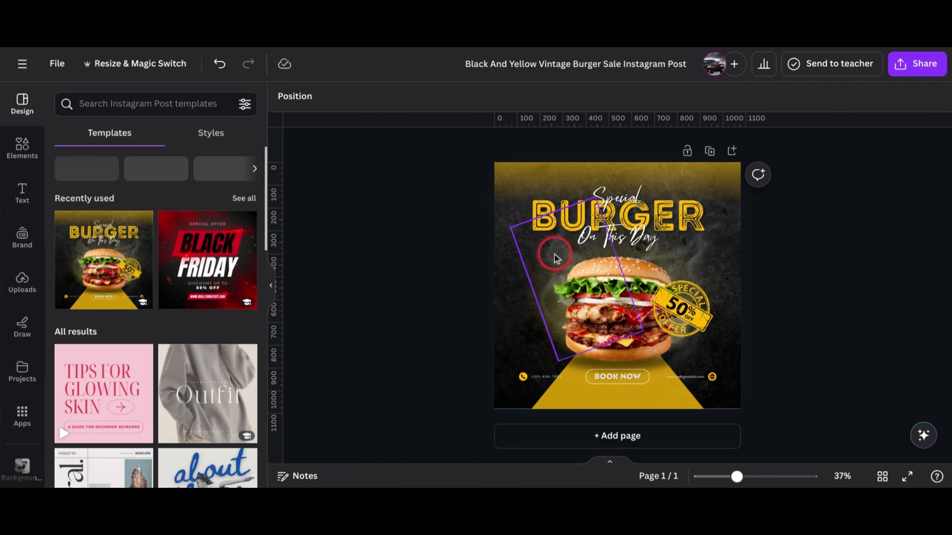
Show the font choices for the BURGER heading, and try font size 143 before setting it back to 142
left_click(564, 228)
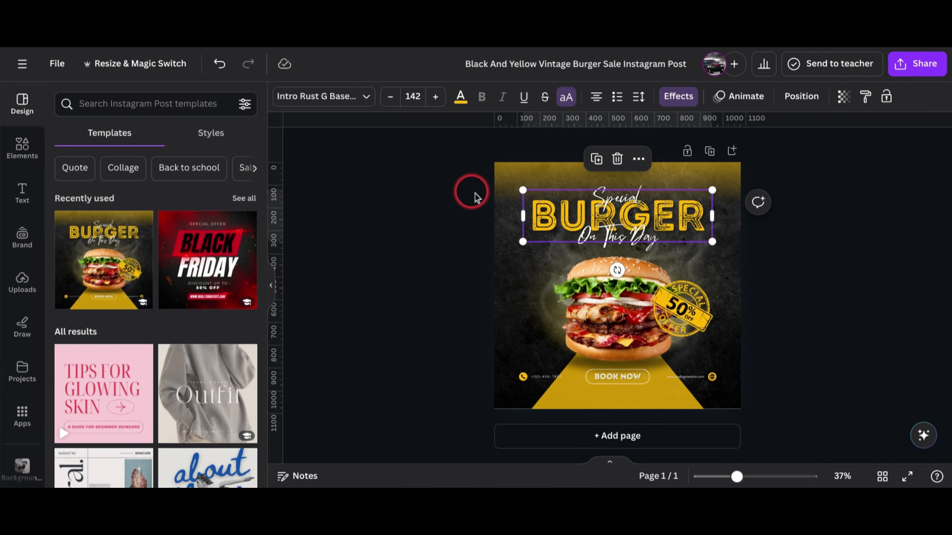
left_click(364, 97)
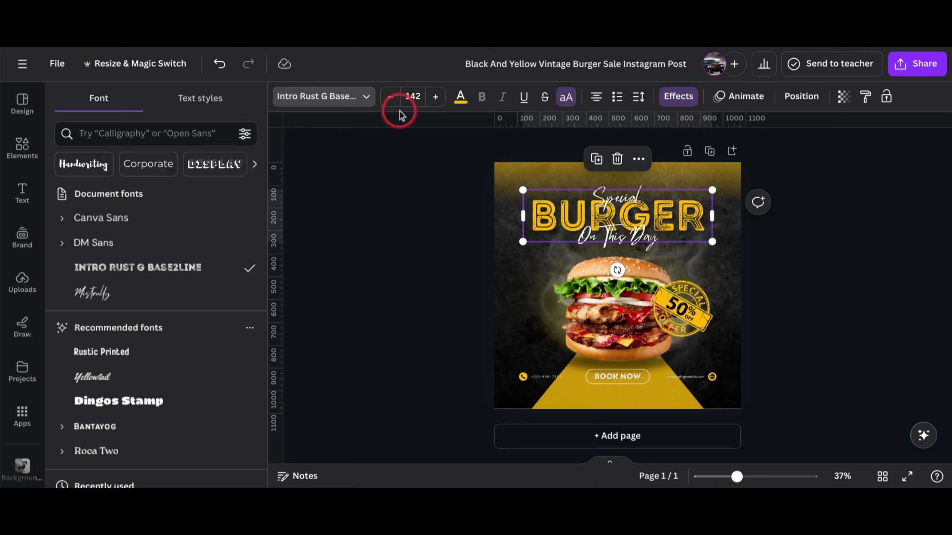
left_click(434, 97)
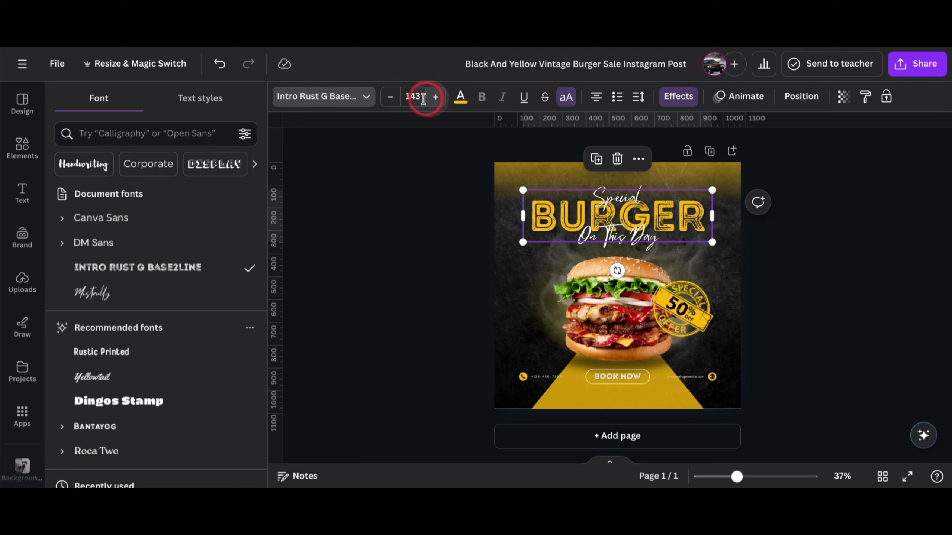
left_click(390, 97)
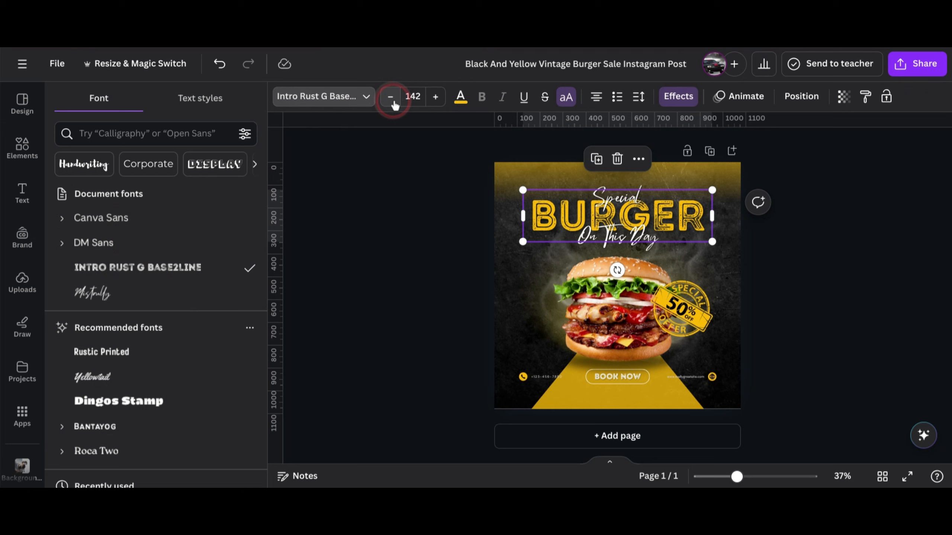
Try white (#ffffff) as the BURGER heading's text color and restore the yellow document color
left_click(464, 99)
left_click(207, 176)
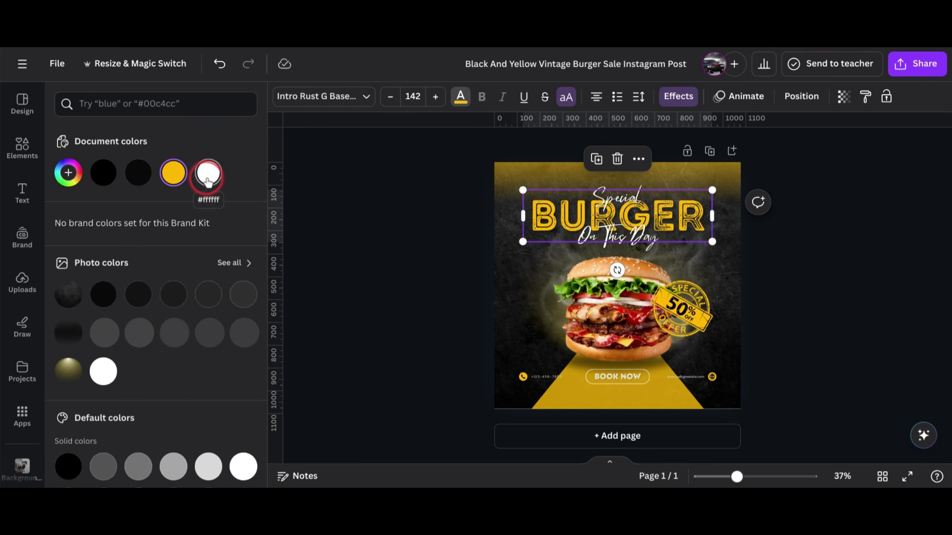
left_click(173, 176)
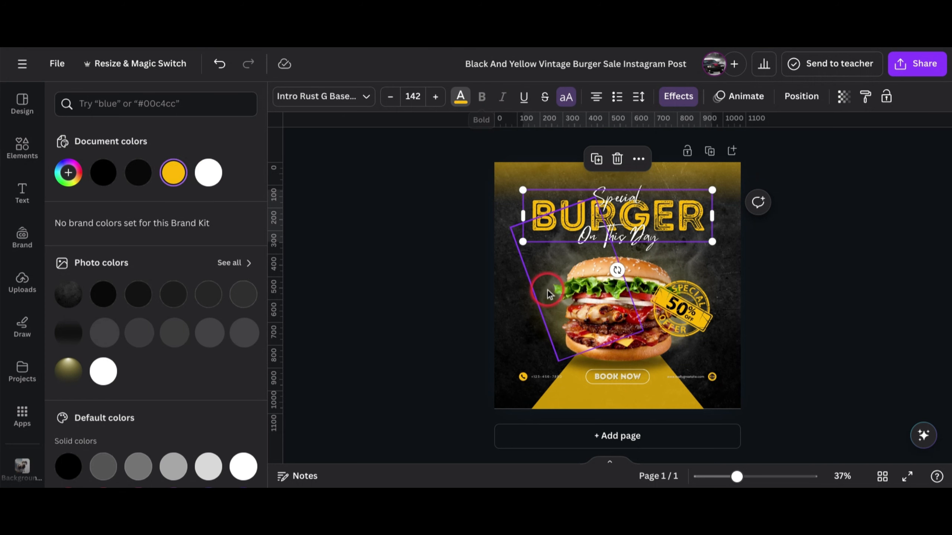
left_click(591, 235)
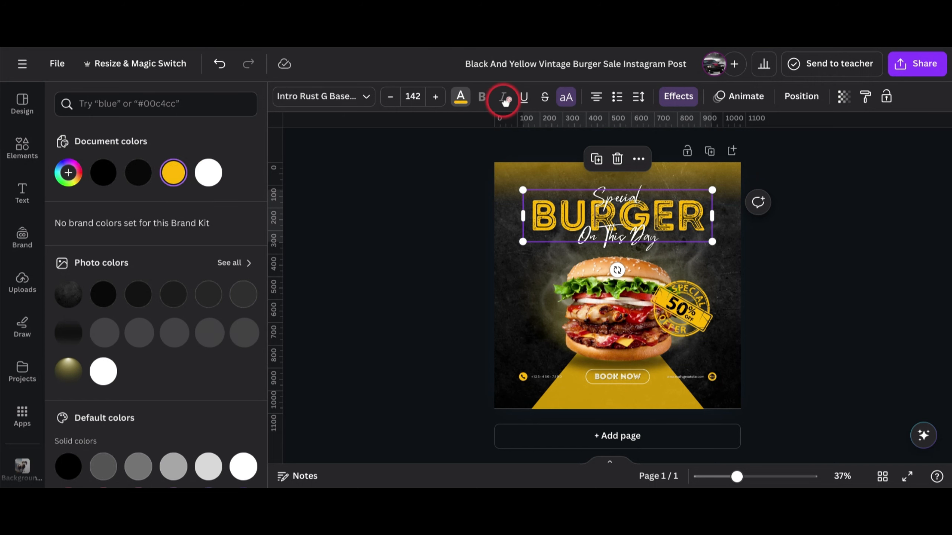
left_click(438, 177)
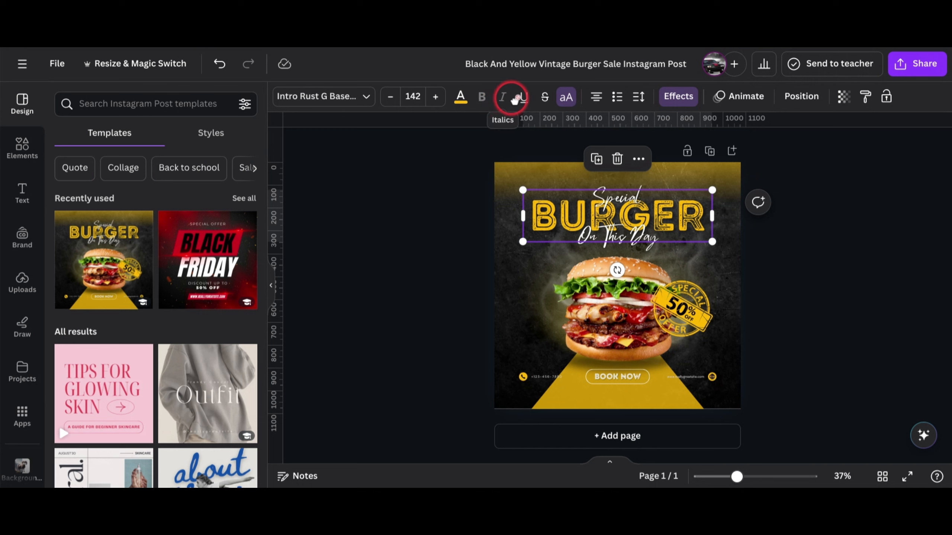
Toggle underline and strikethrough on and off for the BURGER heading, and switch its uppercase formatting off and back on
left_click(524, 97)
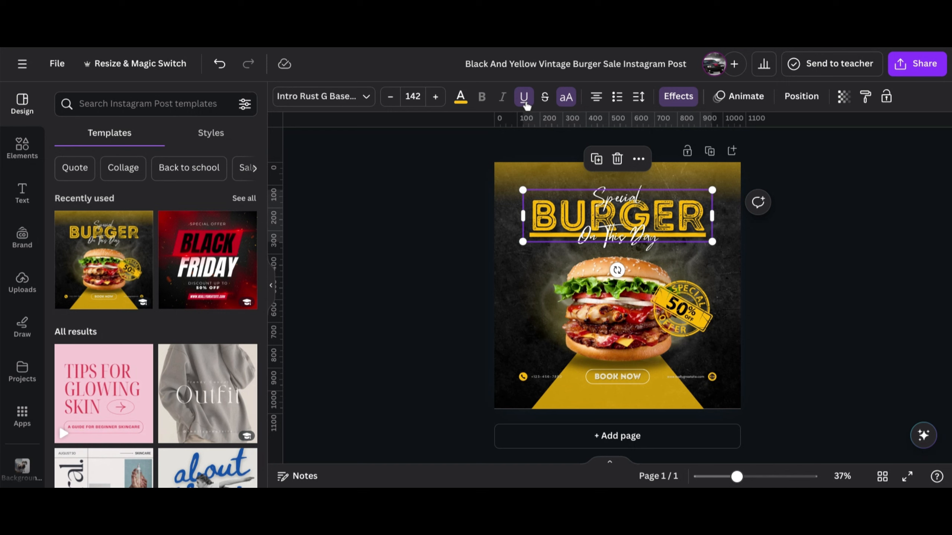
left_click(525, 101)
left_click(543, 101)
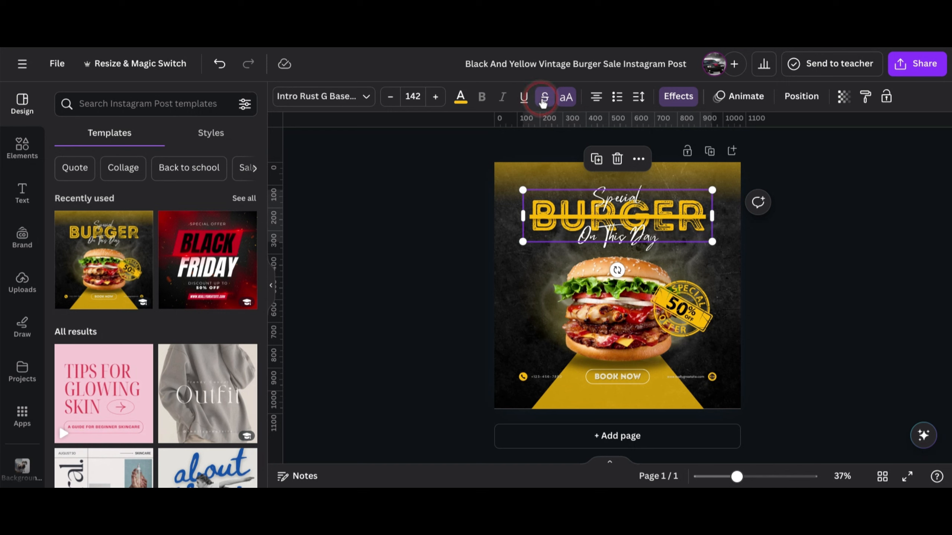
left_click(544, 98)
left_click(566, 98)
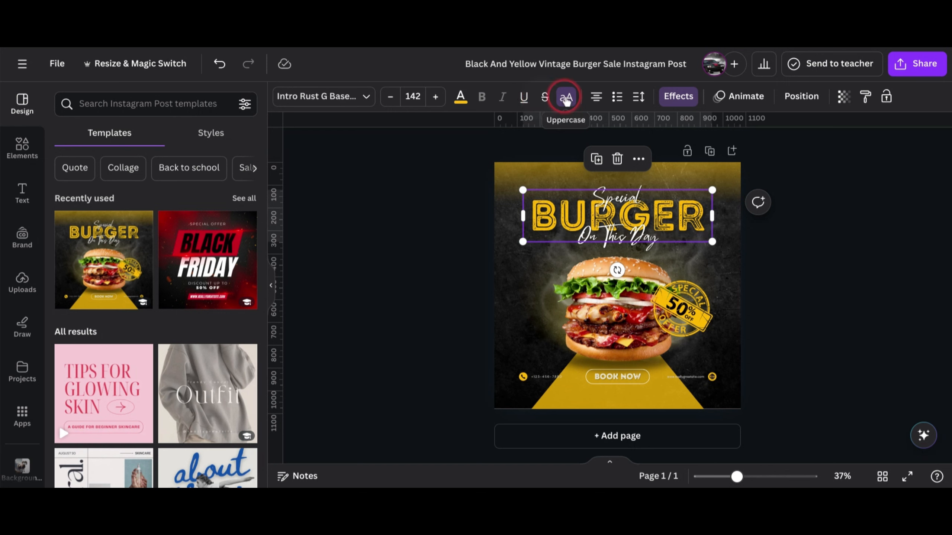
left_click(567, 98)
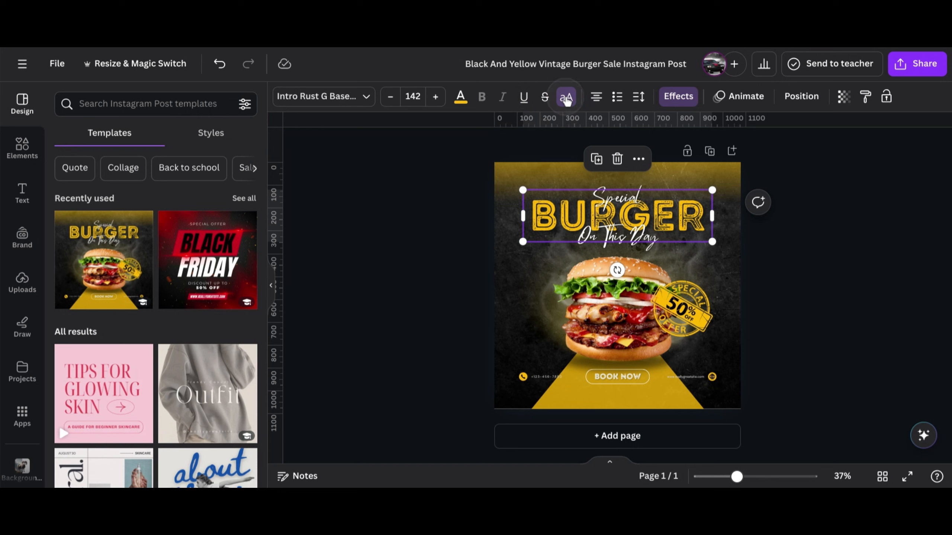
Cycle the BURGER heading's text alignment through left, justified and right, and return it to centered
left_click(599, 98)
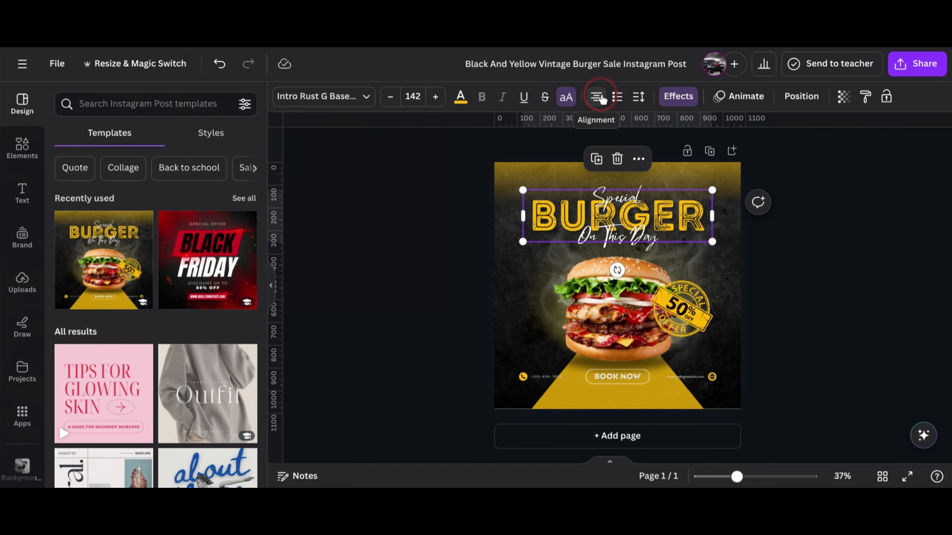
left_click(599, 98)
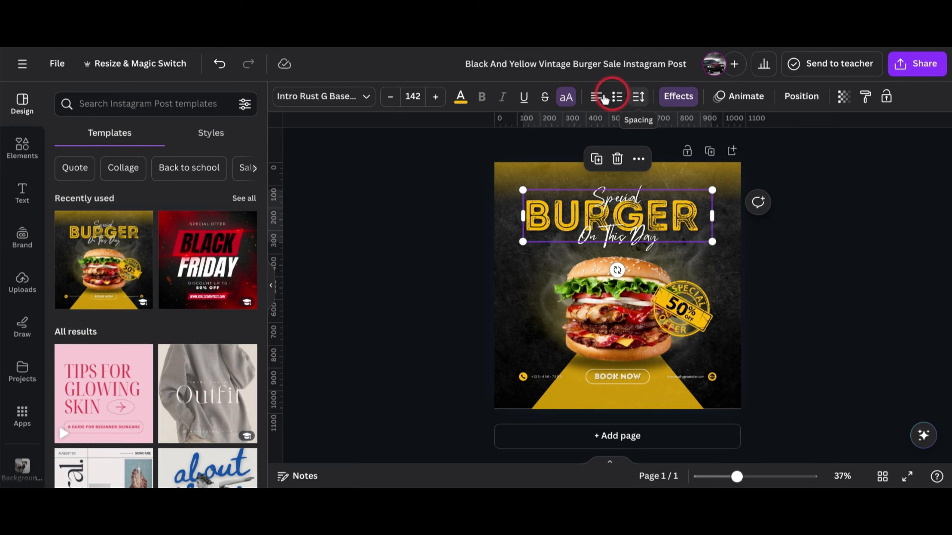
left_click(594, 98)
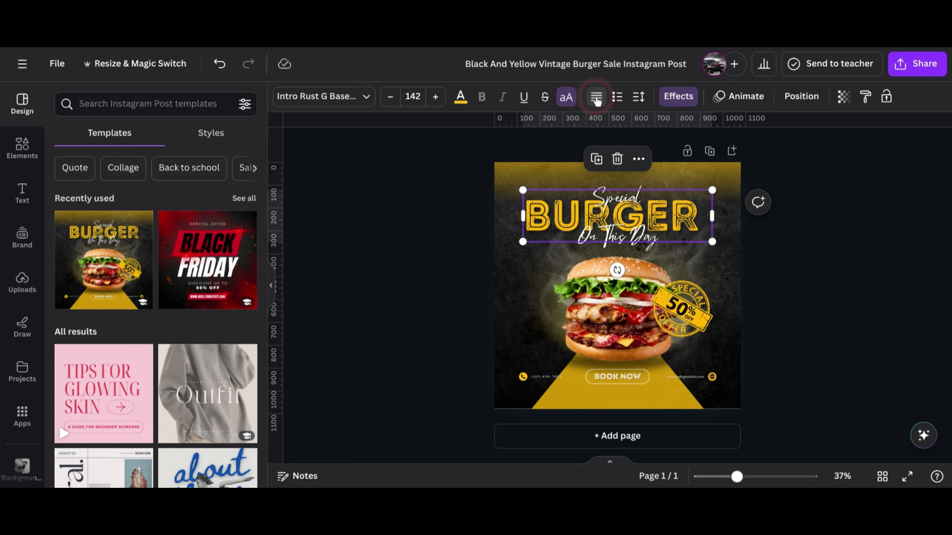
left_click(598, 99)
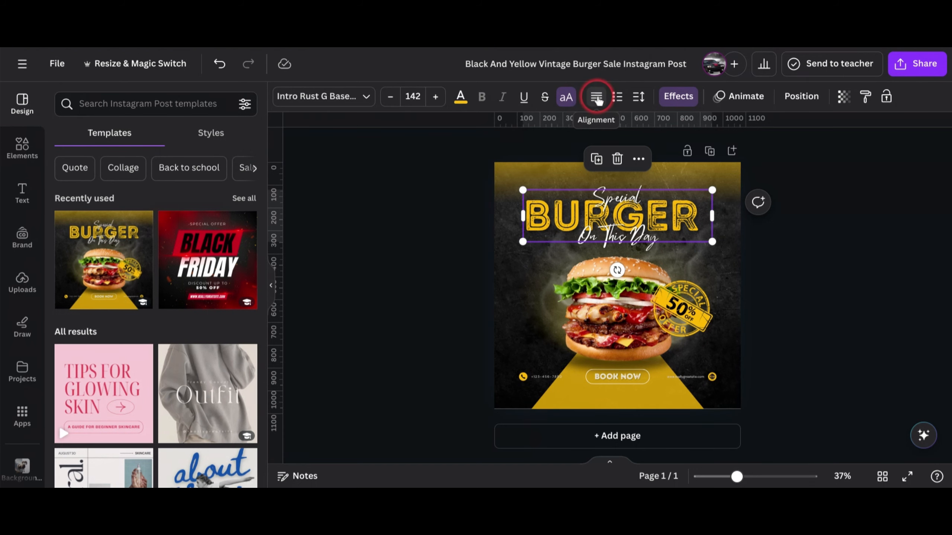
left_click(597, 99)
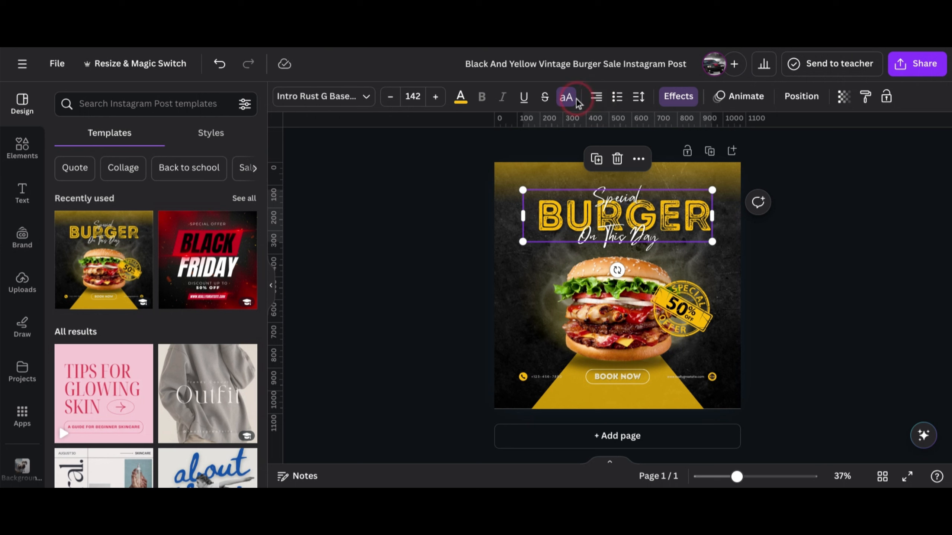
left_click(596, 99)
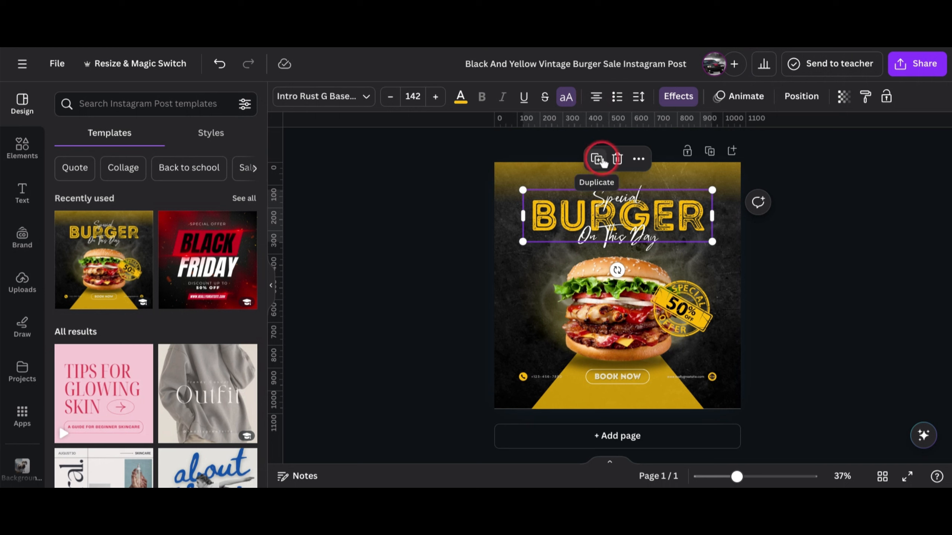
Try the BURGER heading as a bulleted list and a numbered list, and turn list formatting back off
left_click(617, 98)
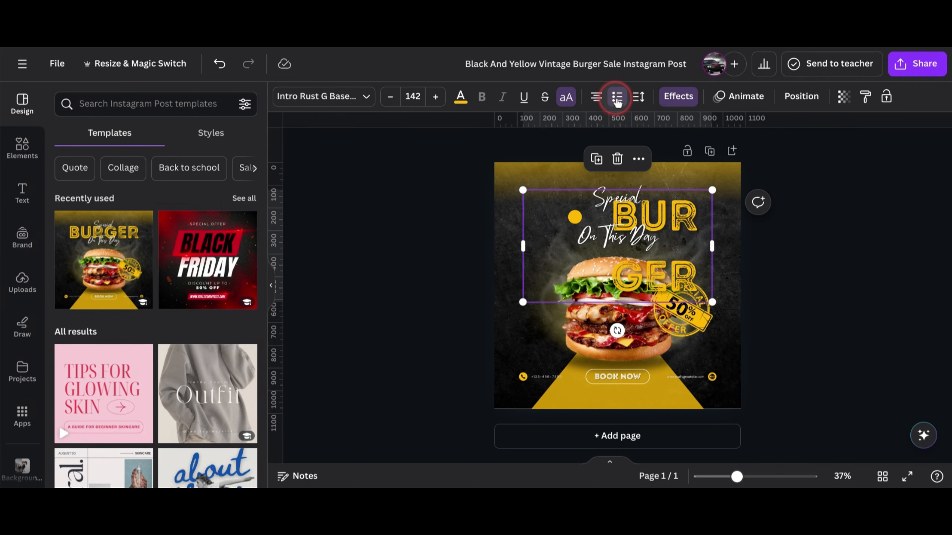
left_click(617, 98)
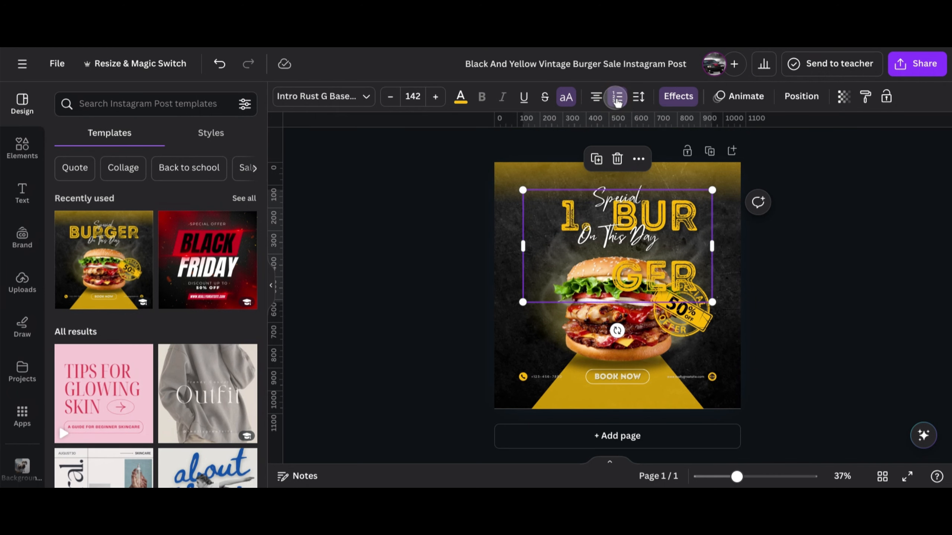
left_click(617, 98)
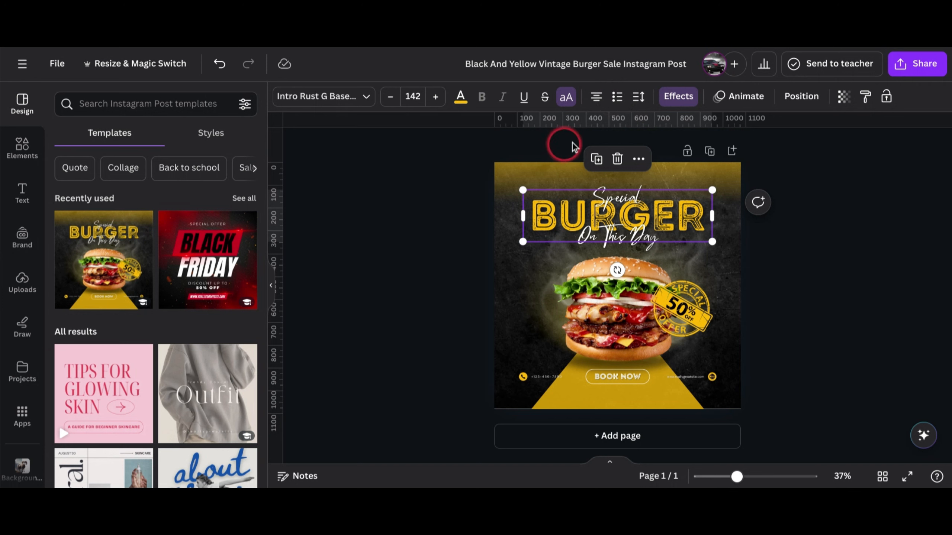
Set the BURGER heading's letter spacing to 8 and its line spacing to 1.35
left_click(639, 101)
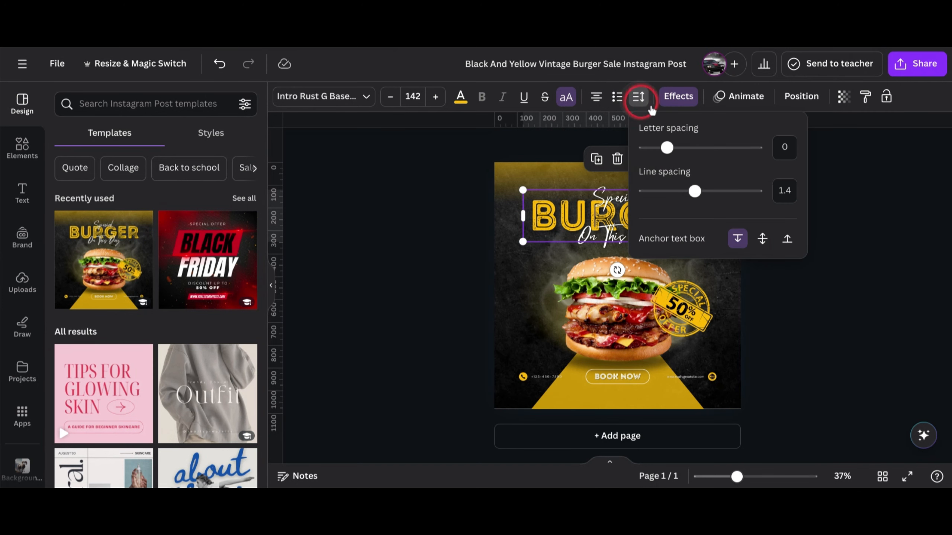
mouse_move(666, 147)
left_mouse_down()
mouse_move(688, 146)
mouse_move(667, 148)
left_mouse_up()
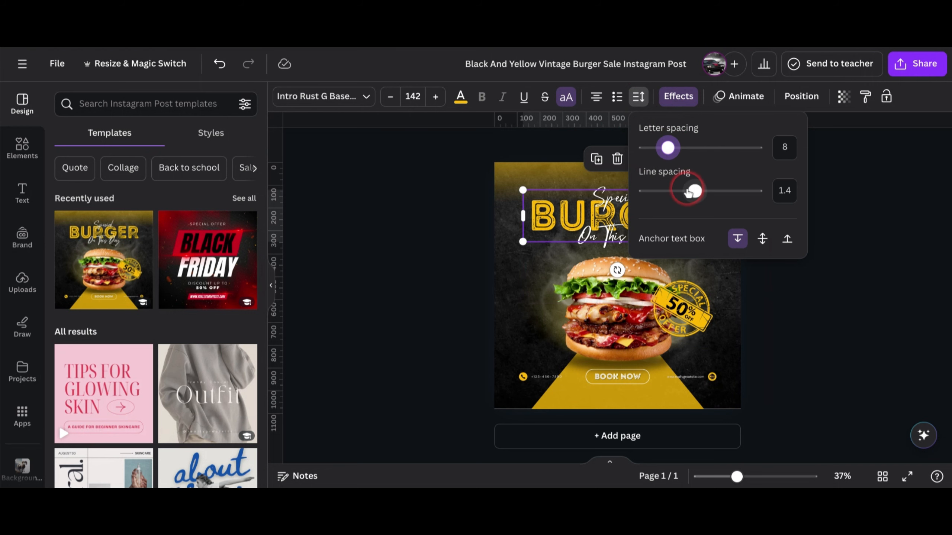
mouse_move(689, 192)
left_mouse_down()
mouse_move(676, 189)
mouse_move(692, 190)
left_mouse_up()
left_click(776, 187)
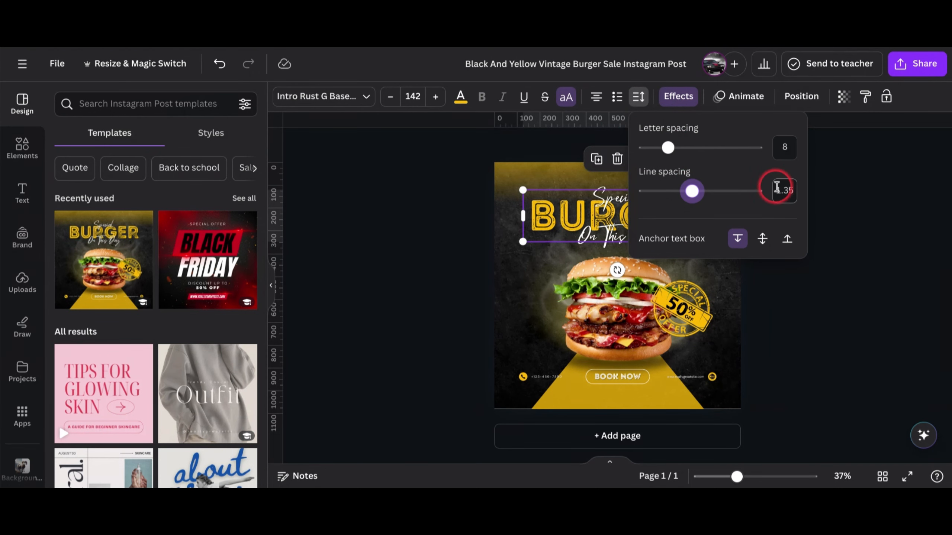
left_click(813, 169)
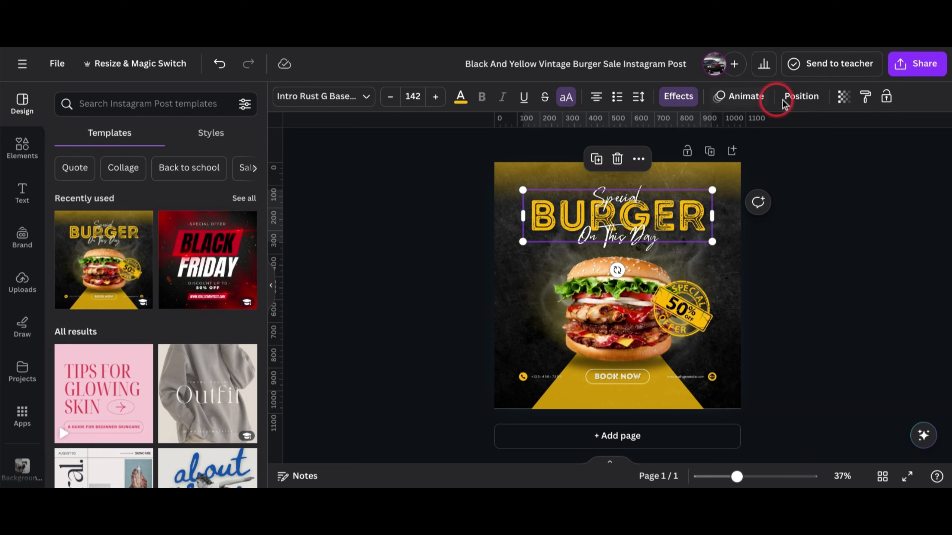
Try text effects such as Neon on the BURGER heading, and set its effect style to None
left_click(691, 104)
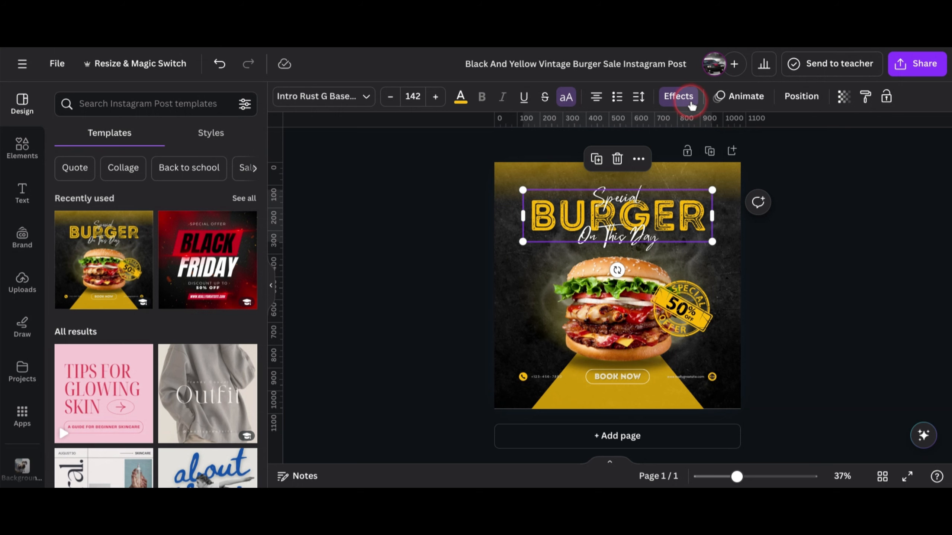
left_click(236, 179)
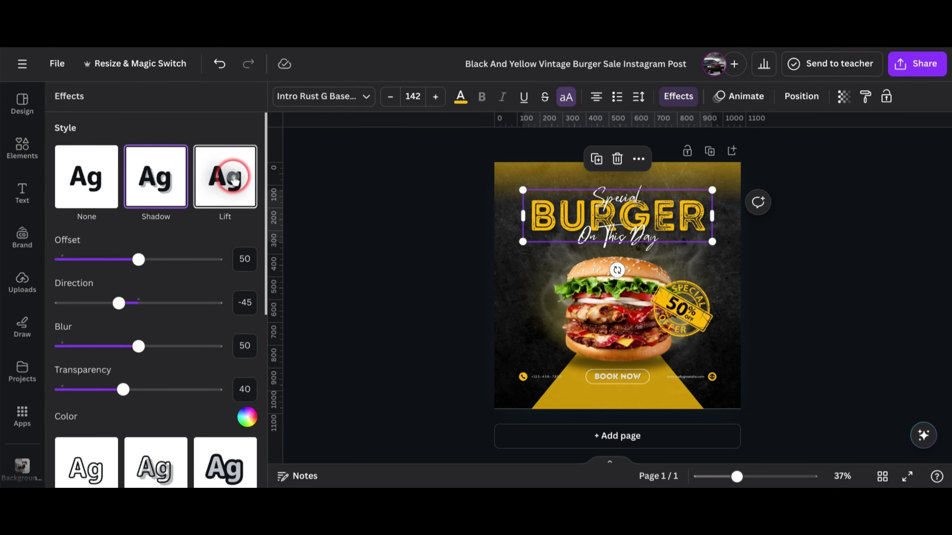
left_click(247, 419)
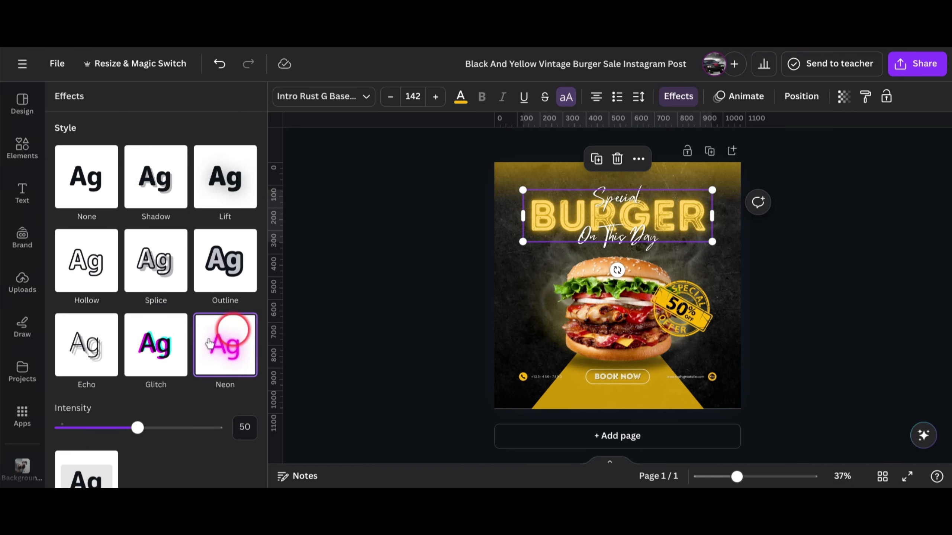
left_click(73, 180)
left_click(291, 215)
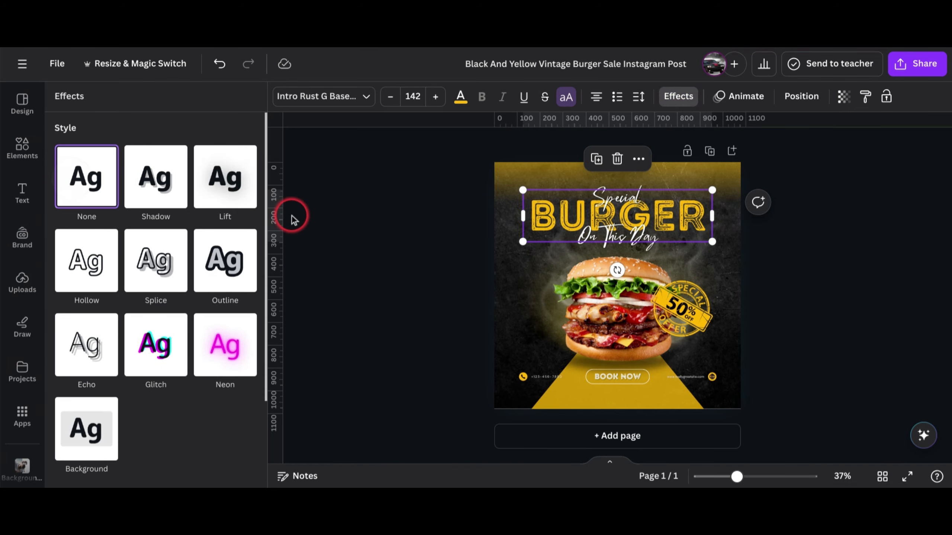
View the text animation options and the position settings for the BURGER heading
left_click(755, 93)
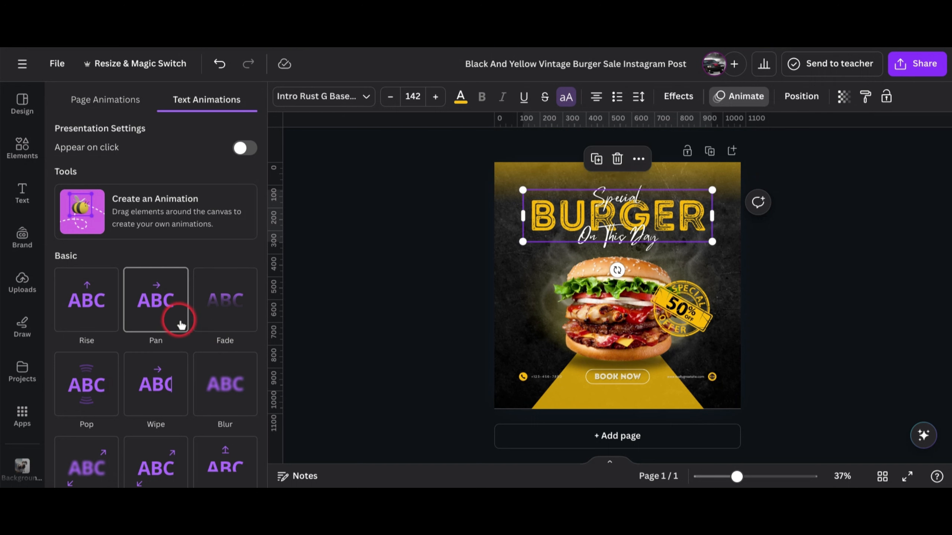
left_click(393, 311)
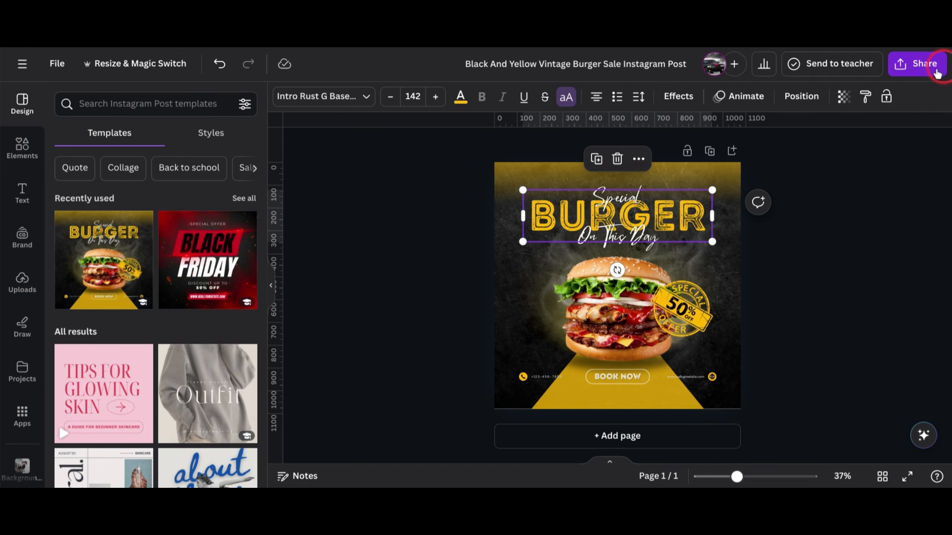
left_click(813, 99)
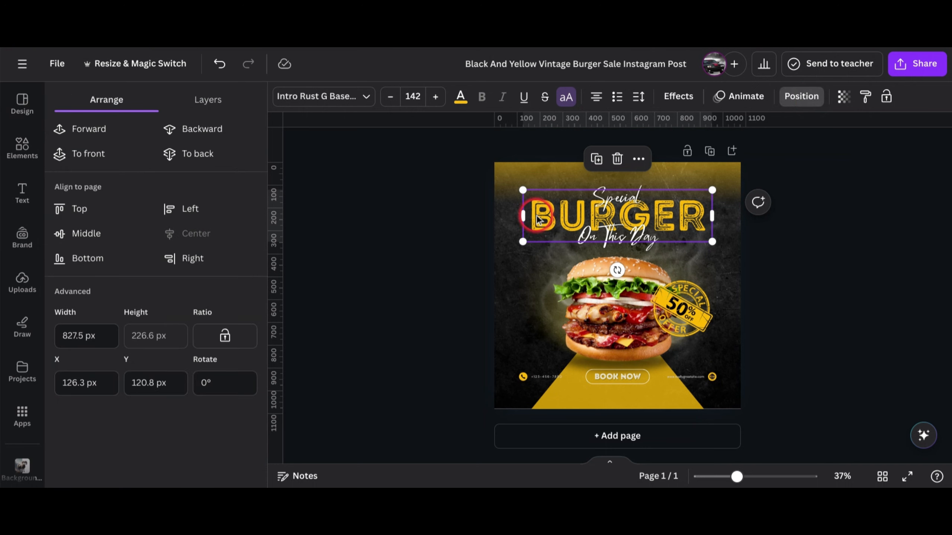
Send the burger image backward to the bottom of the layer order, and bring it forward again over the glow
left_click(592, 307)
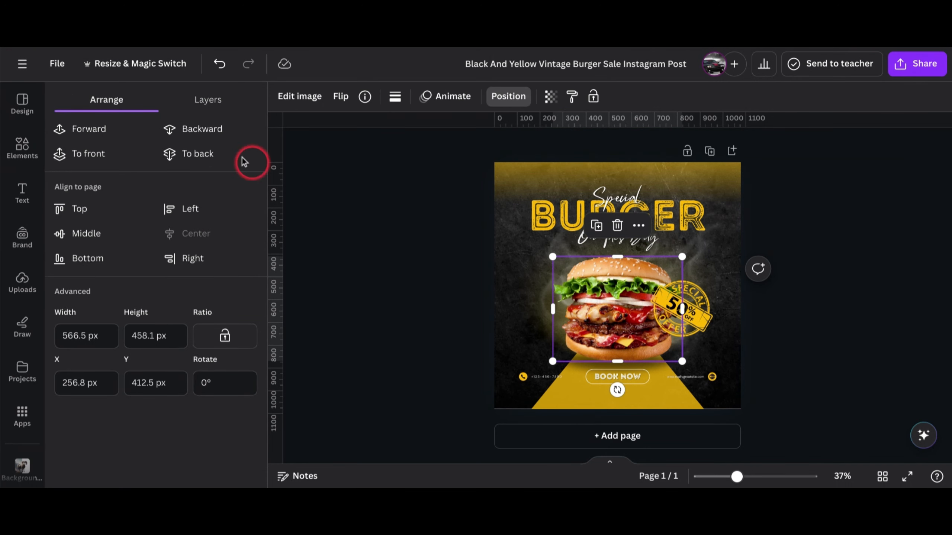
left_click(203, 130)
left_click(203, 130)
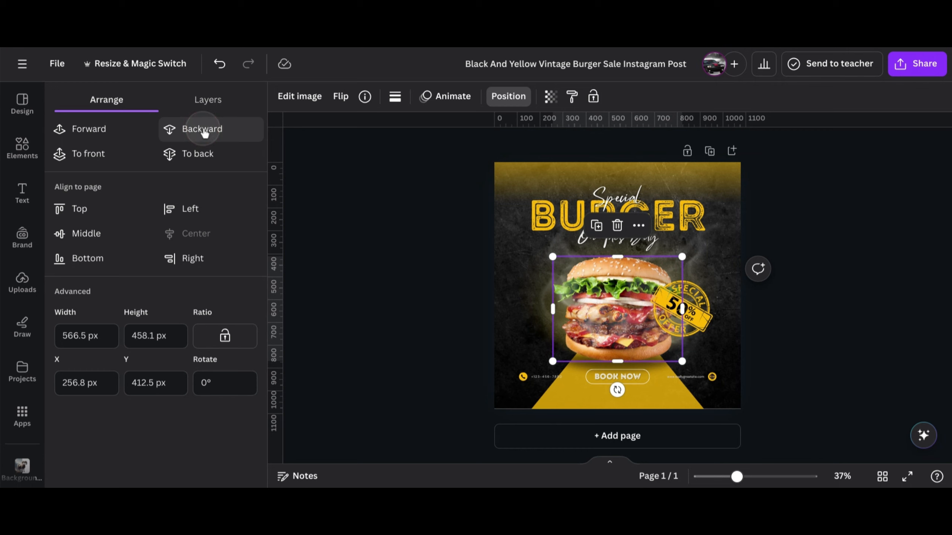
left_click(202, 130)
left_click(202, 130)
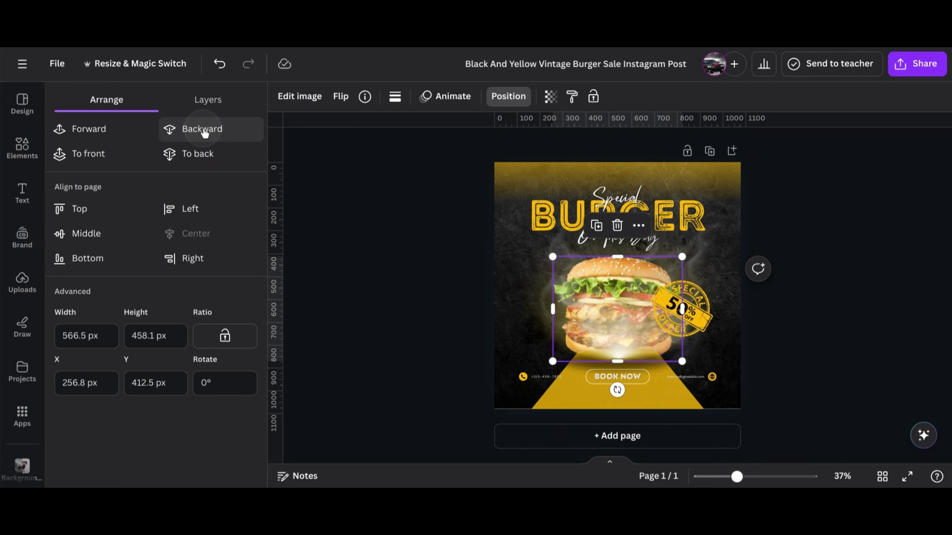
left_click(203, 130)
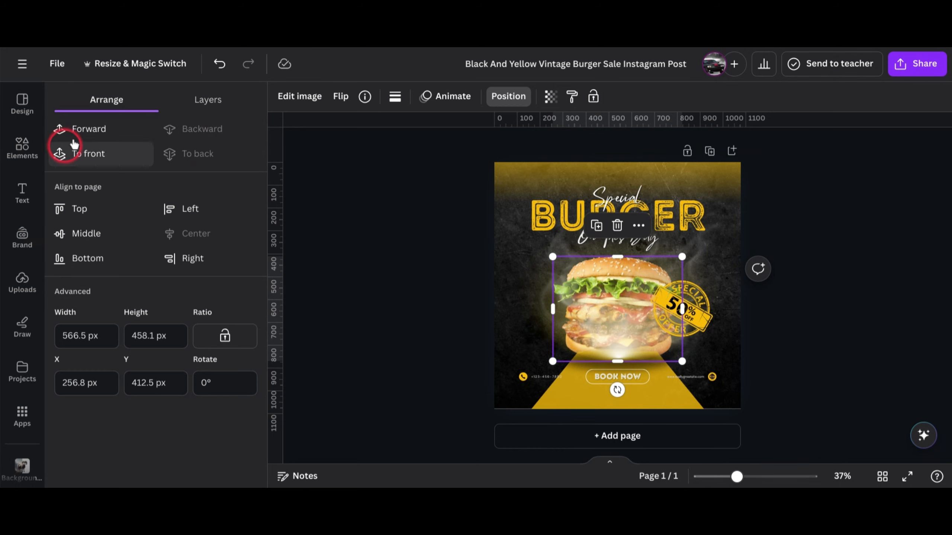
left_click(87, 129)
left_click(86, 130)
left_click(87, 130)
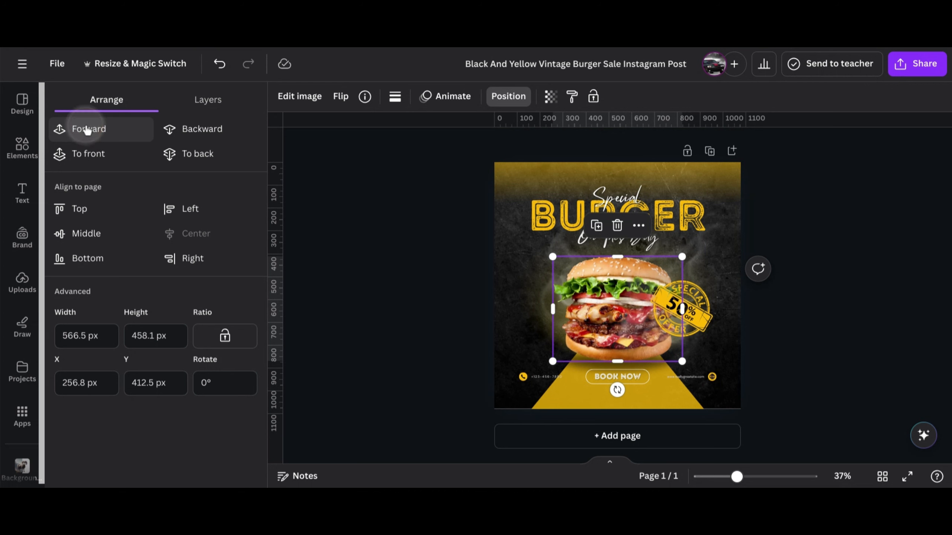
left_click(86, 129)
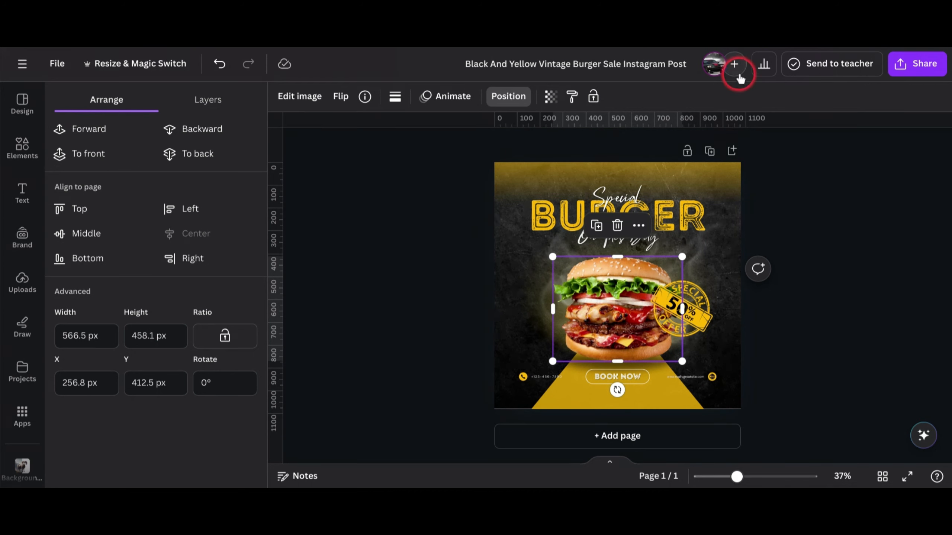
left_click(438, 177)
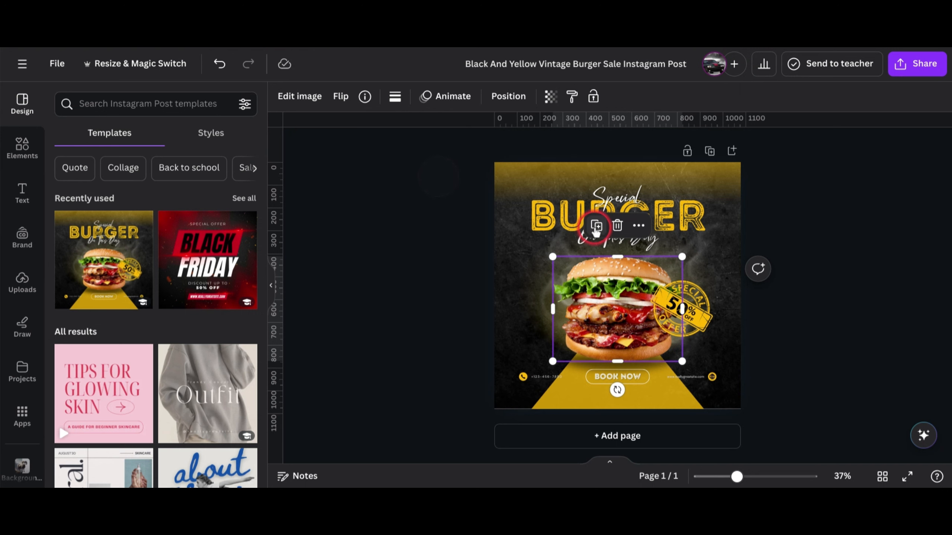
Try adjusting the BURGER heading's transparency and restore it to 100
left_click(563, 213)
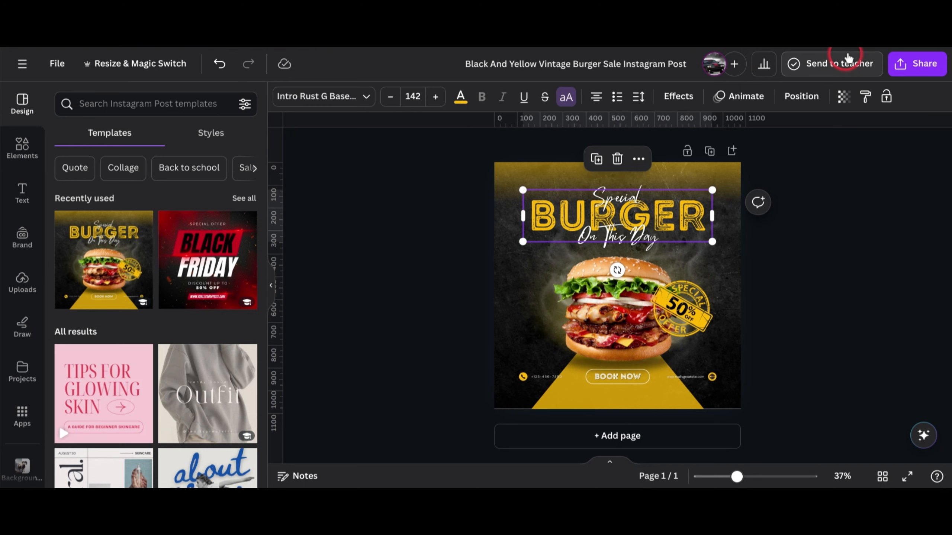
left_click(843, 96)
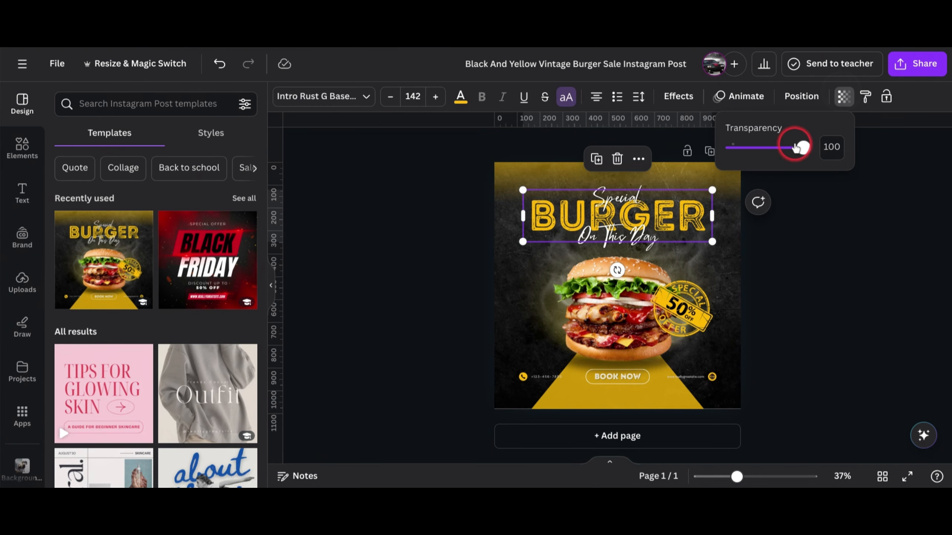
left_click_drag(800, 152, 829, 166)
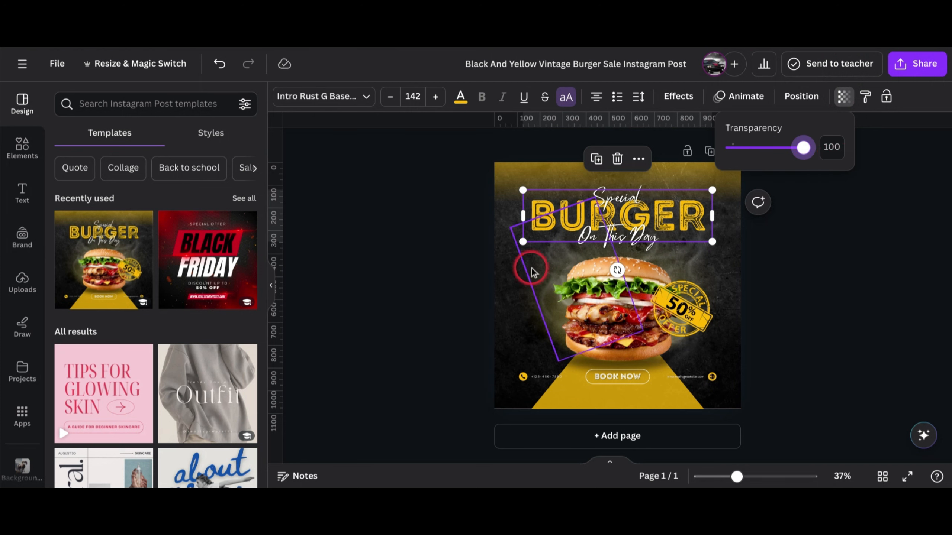
Lock only the BURGER heading's position, lock it fully, and unlock it again
left_click(885, 97)
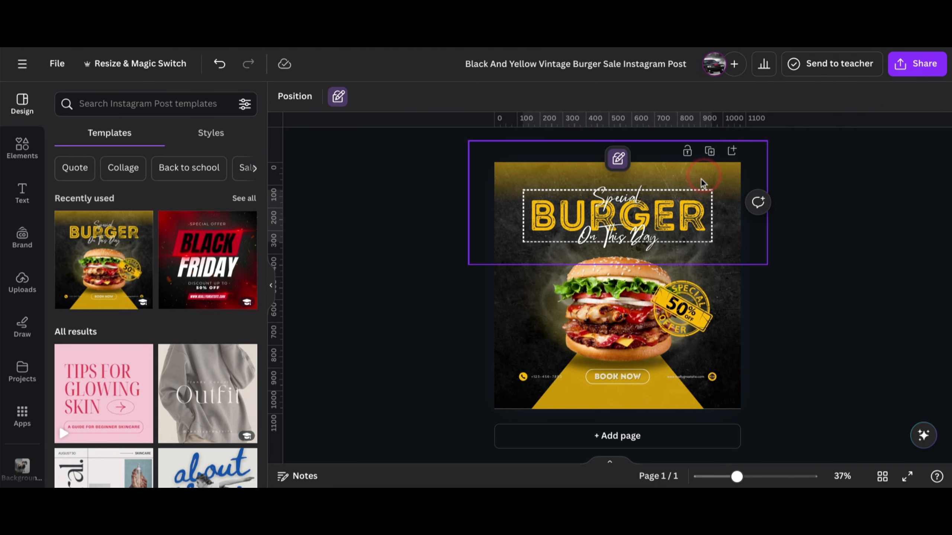
left_click(617, 158)
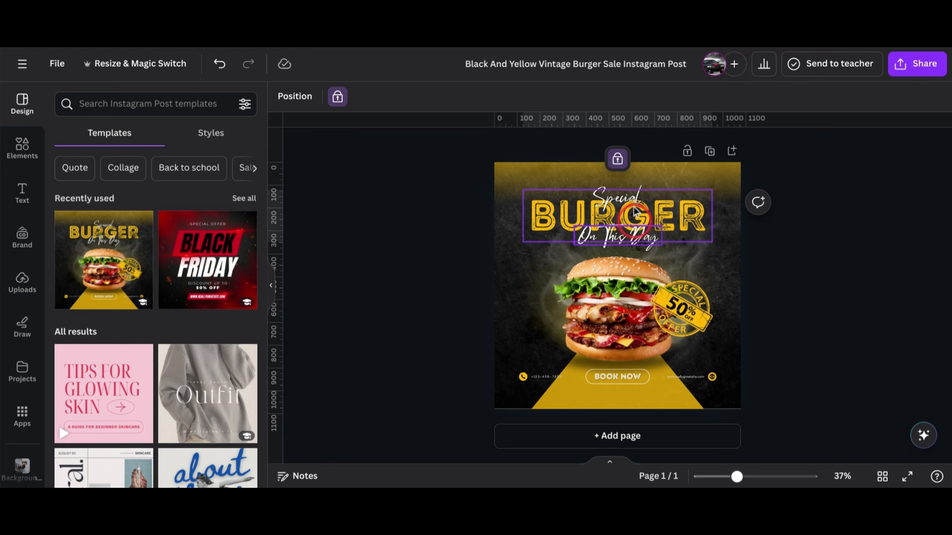
left_click(617, 159)
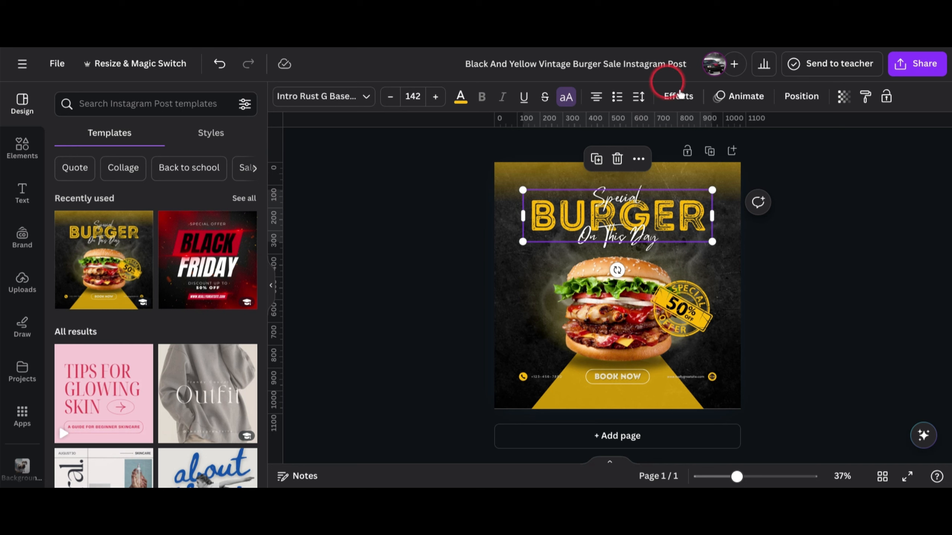
left_click(438, 246)
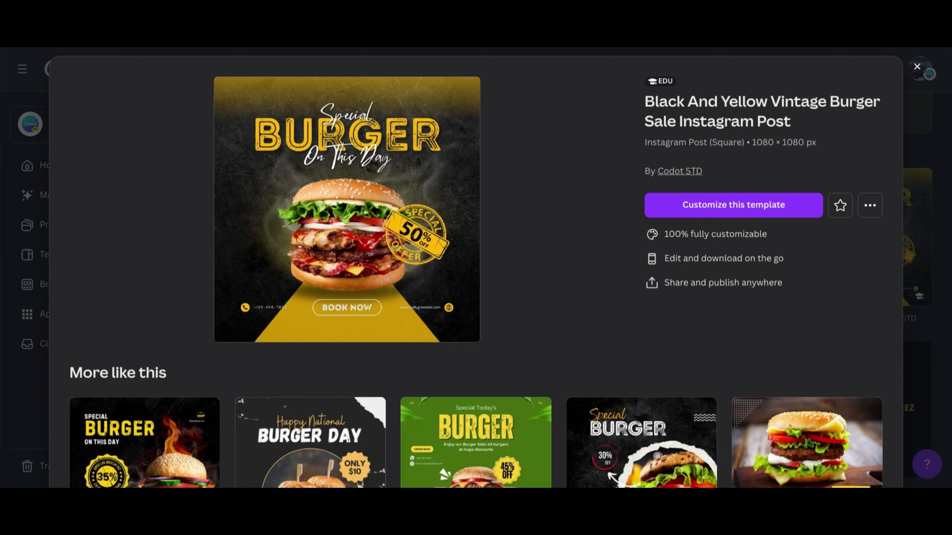
Close the burger template's preview on the template results page and go to the Canva home page
left_click(917, 67)
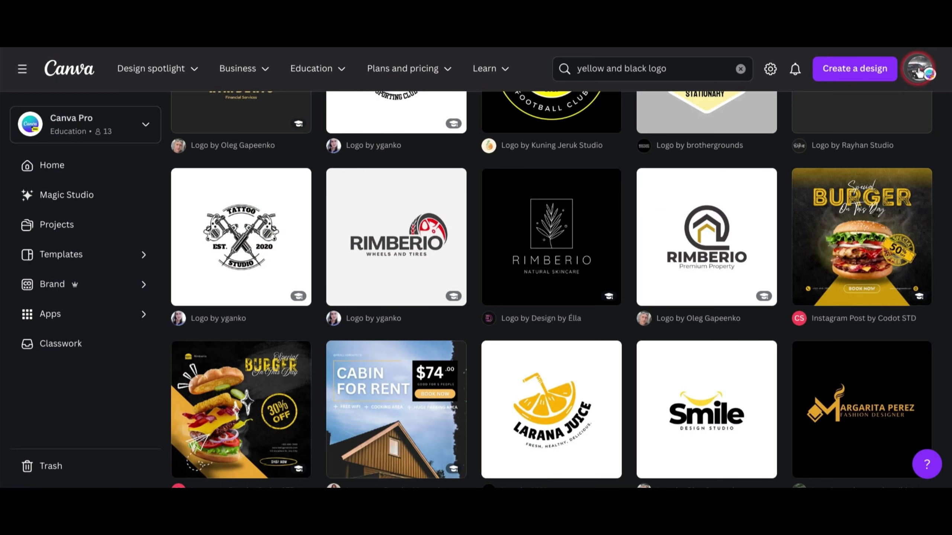
left_click(58, 67)
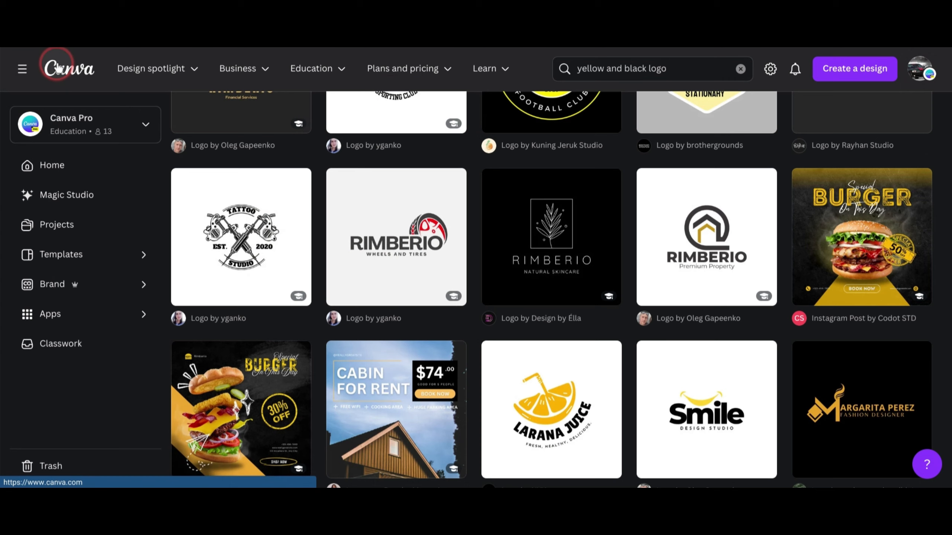